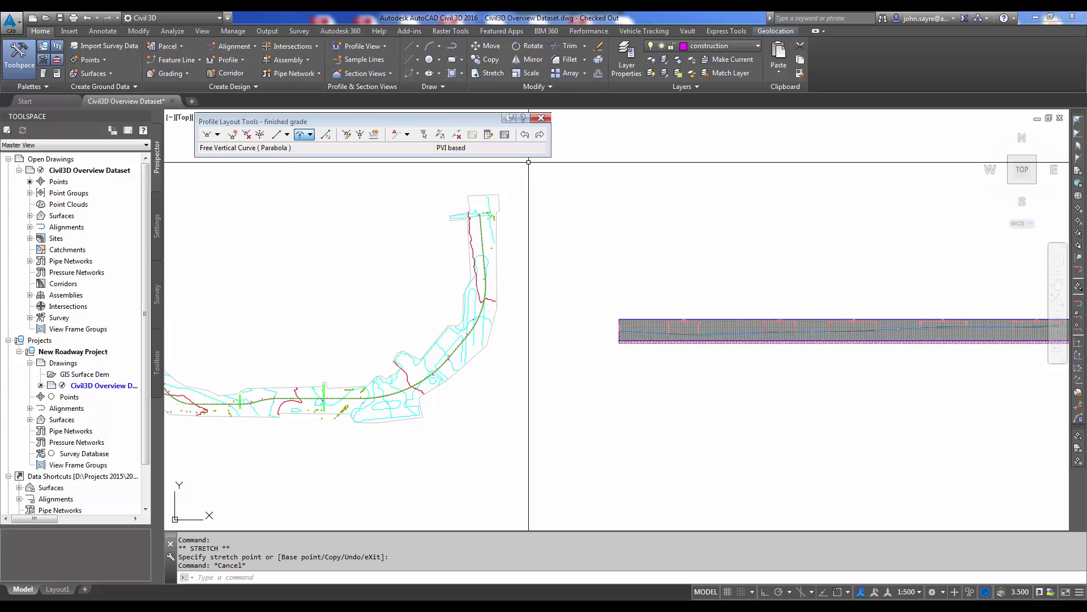
- Close the profile layout tools and create a renamed assembly of type Other, placing its baseline in empty drawing space
left_click(541, 117)
scroll(607, 311, "up", 2)
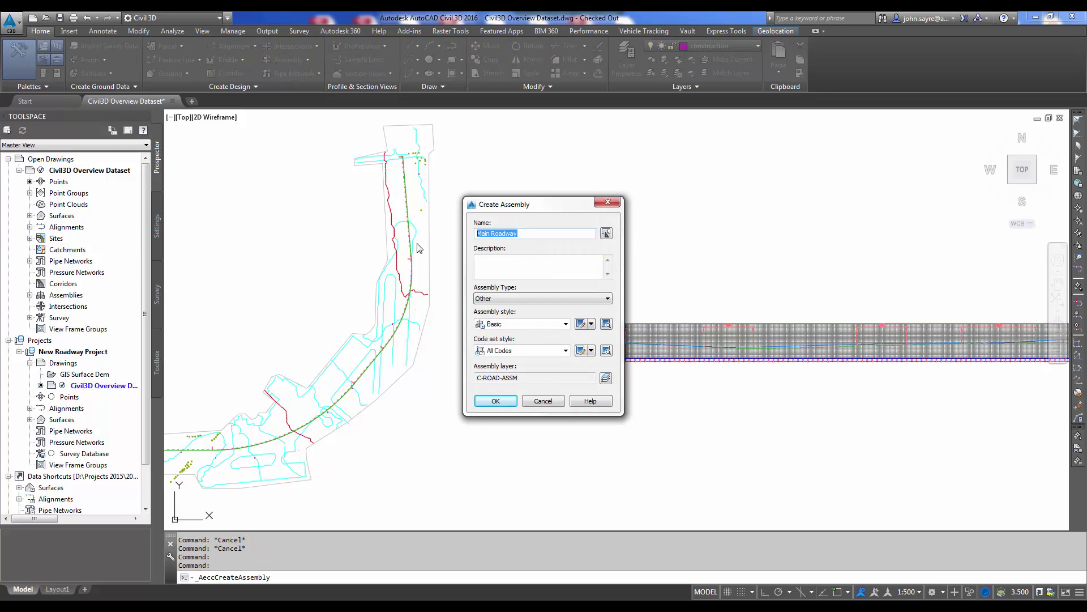
type("new")
key("BackSpace")
key("BackSpace")
key("BackSpace")
type("ew")
left_click(513, 401)
left_click(492, 380)
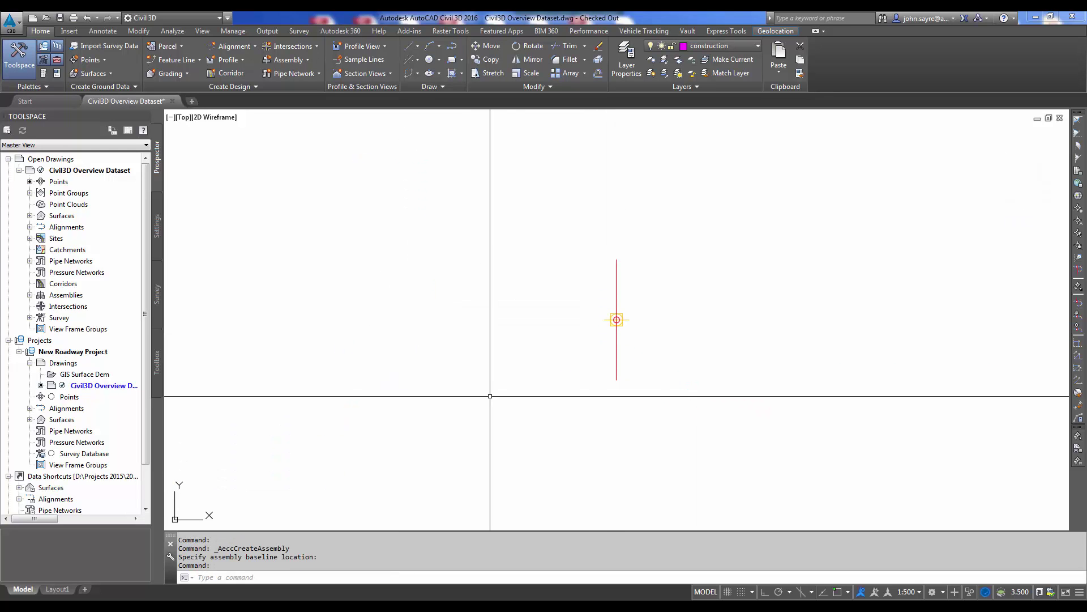
scroll(517, 372, "down", 2)
middle_click_drag(474, 359, 386, 333)
scroll(441, 299, "up", 2)
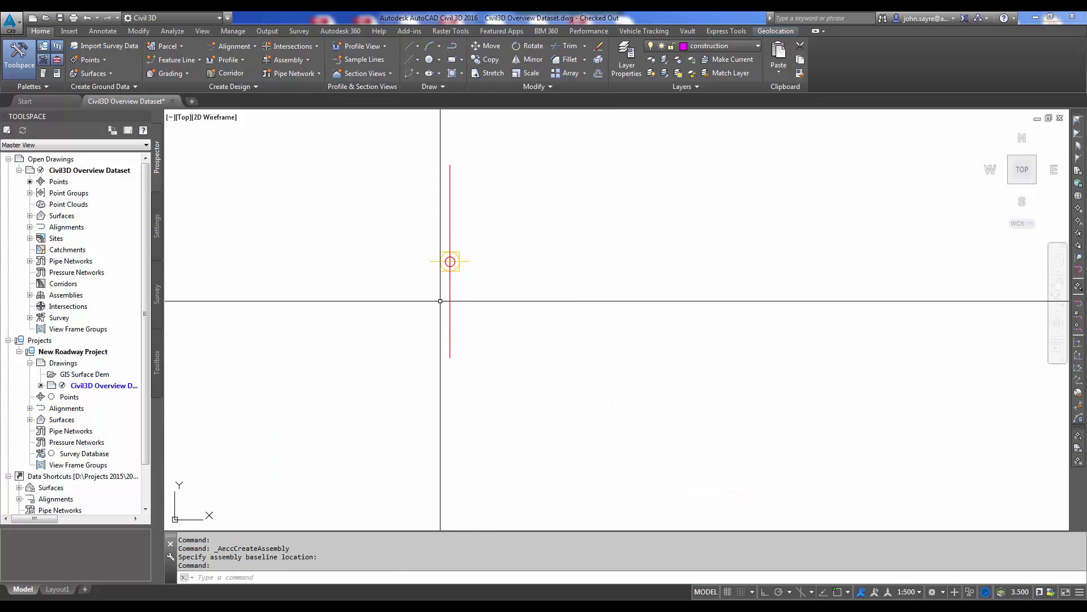
scroll(474, 268, "down", 1)
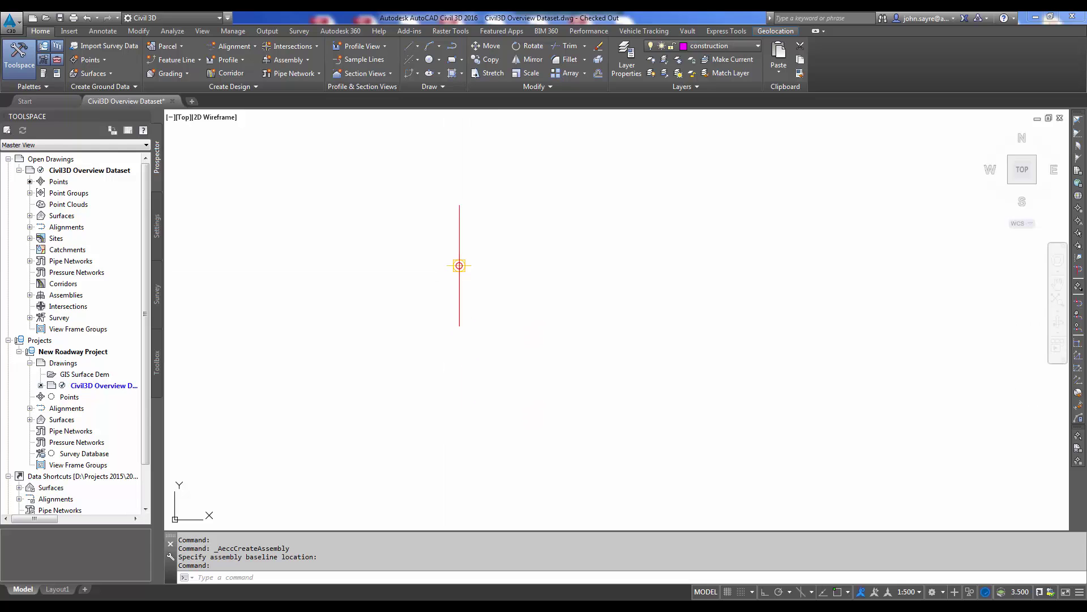
- Start a LaneSuperelevationAOR subassembly from the metric lanes with a 6 m width and Potential Pivot set to No
key("ctrl+3")
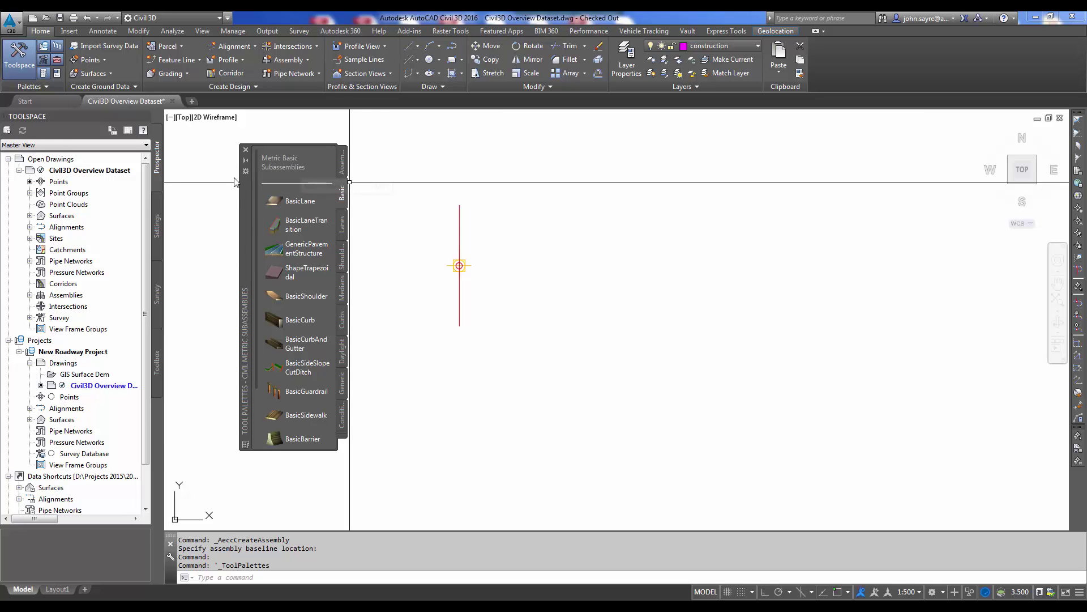
left_click_drag(243, 212, 138, 142)
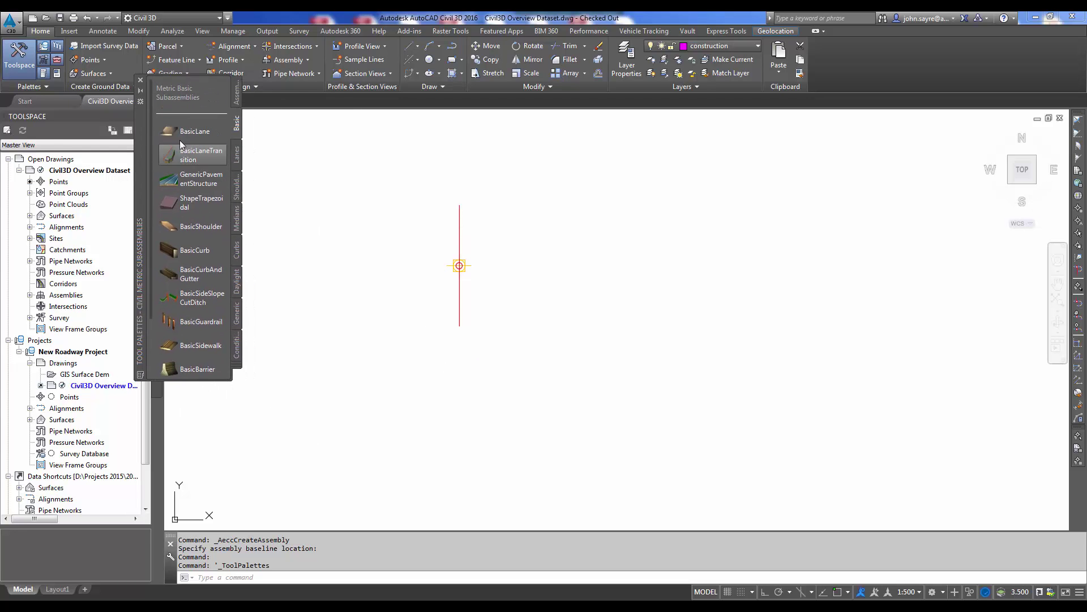
left_click(186, 187)
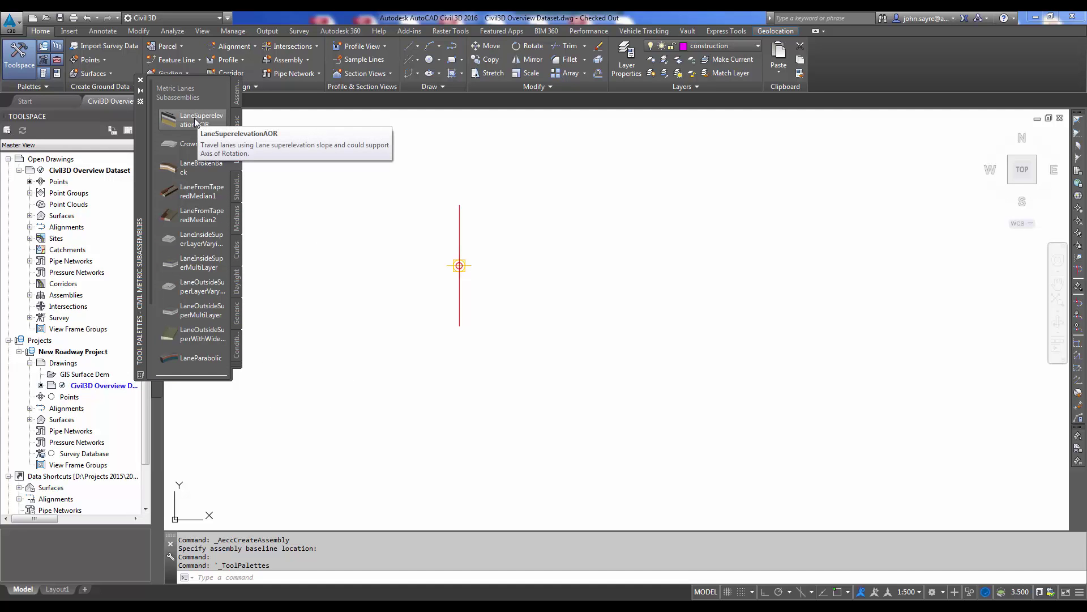
left_click(195, 121)
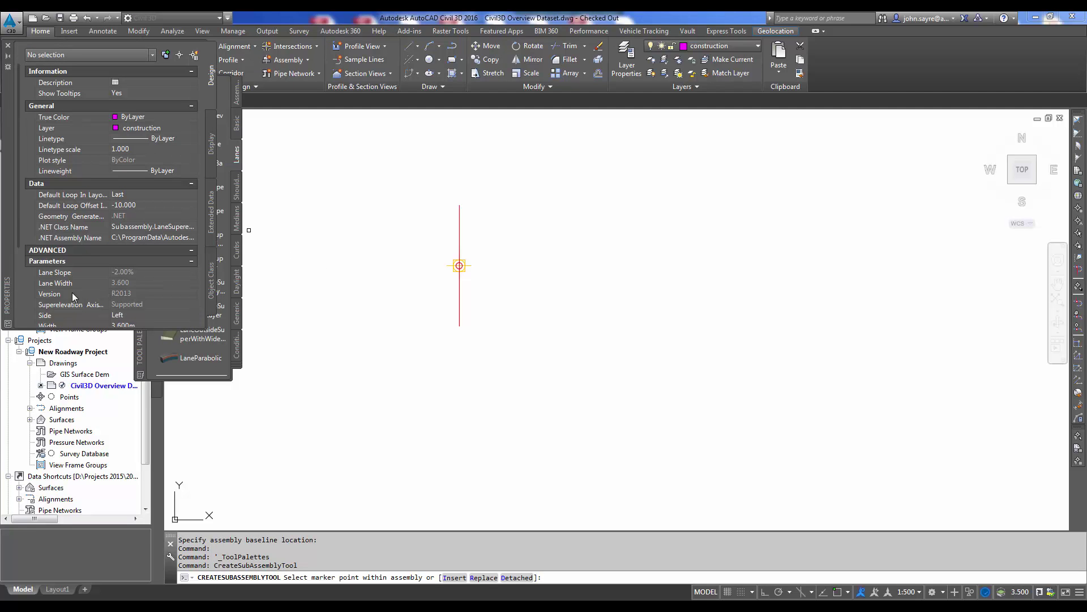
scroll(18, 242, "down", 3)
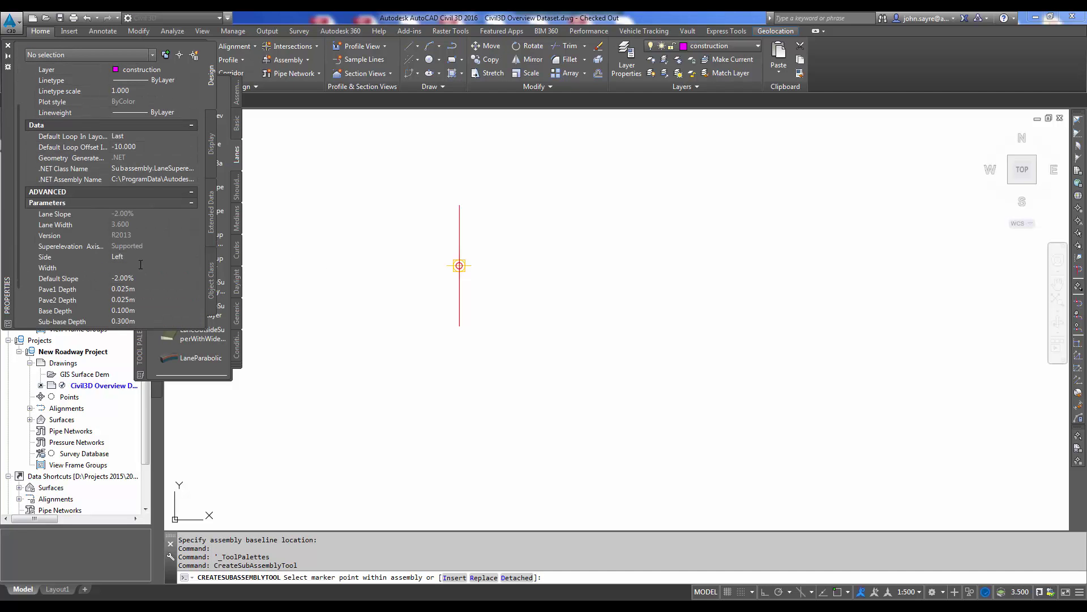
left_click(159, 268)
type("6")
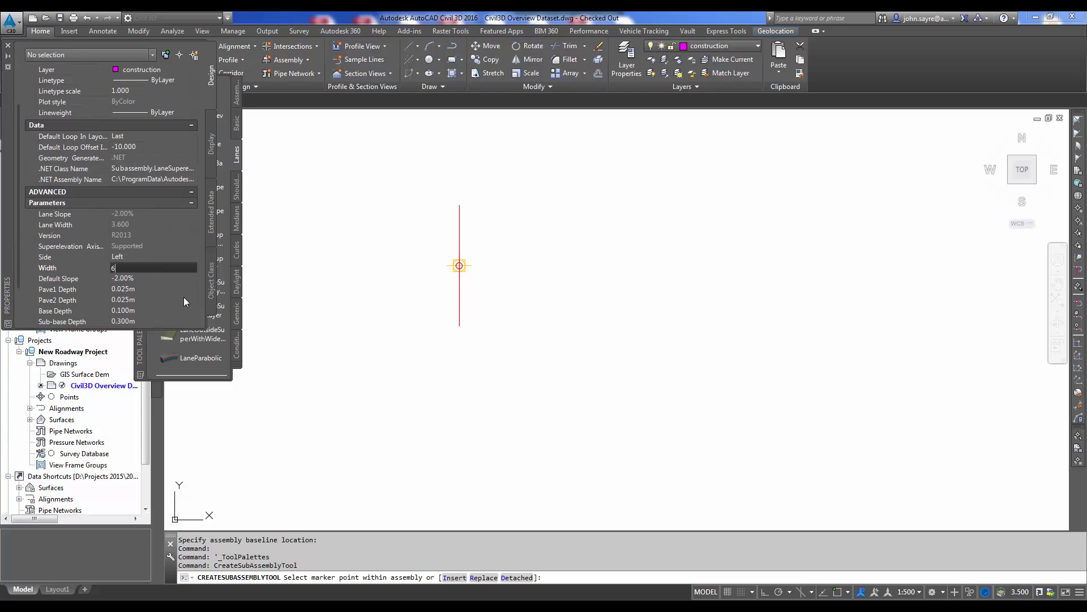
key("Return")
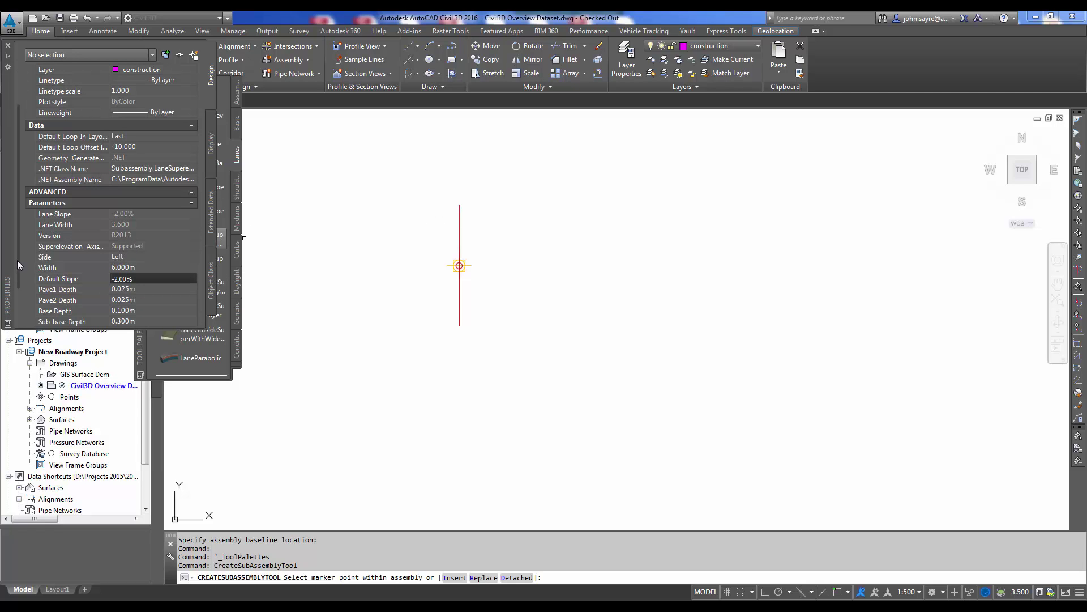
scroll(18, 264, "down", 3)
left_click(154, 301)
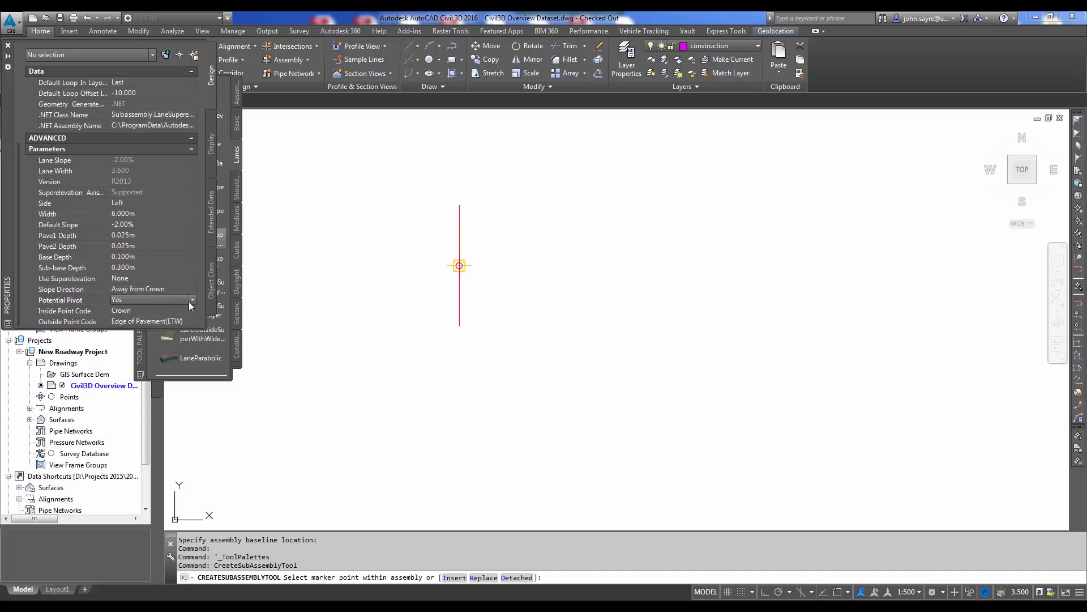
left_click(191, 300)
left_click(152, 319)
- Attach the lane subassembly to both sides of the assembly baseline
left_click(460, 222)
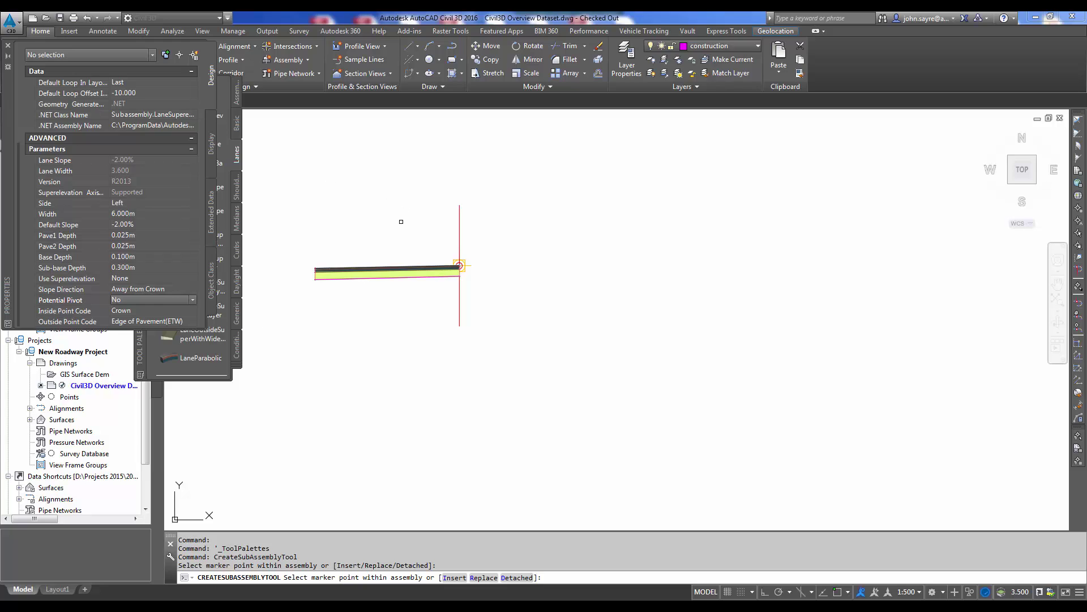
left_click(459, 218)
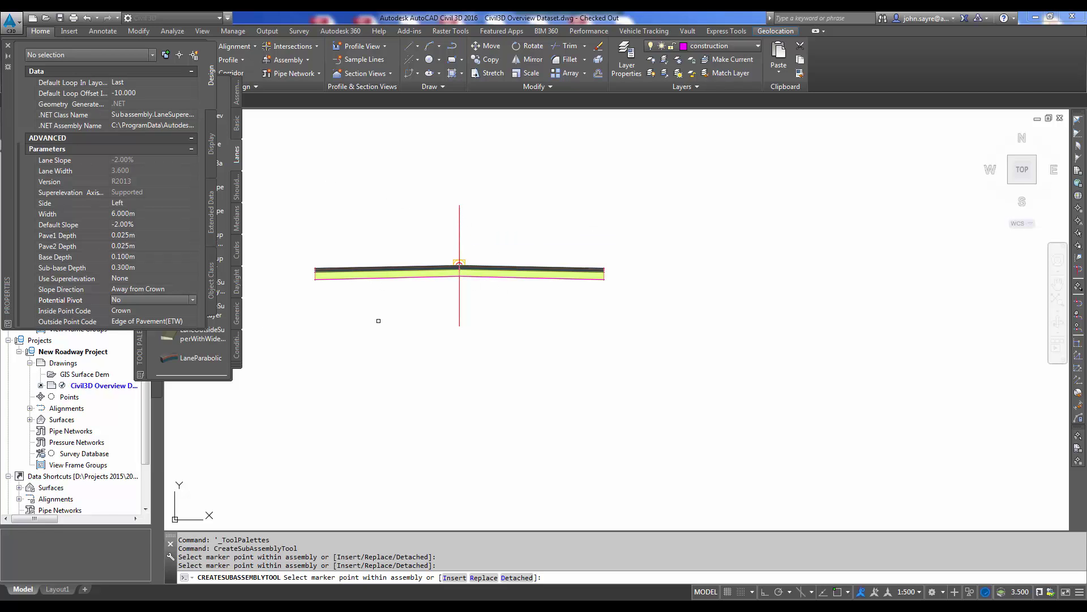
middle_click_drag(424, 402, 568, 413)
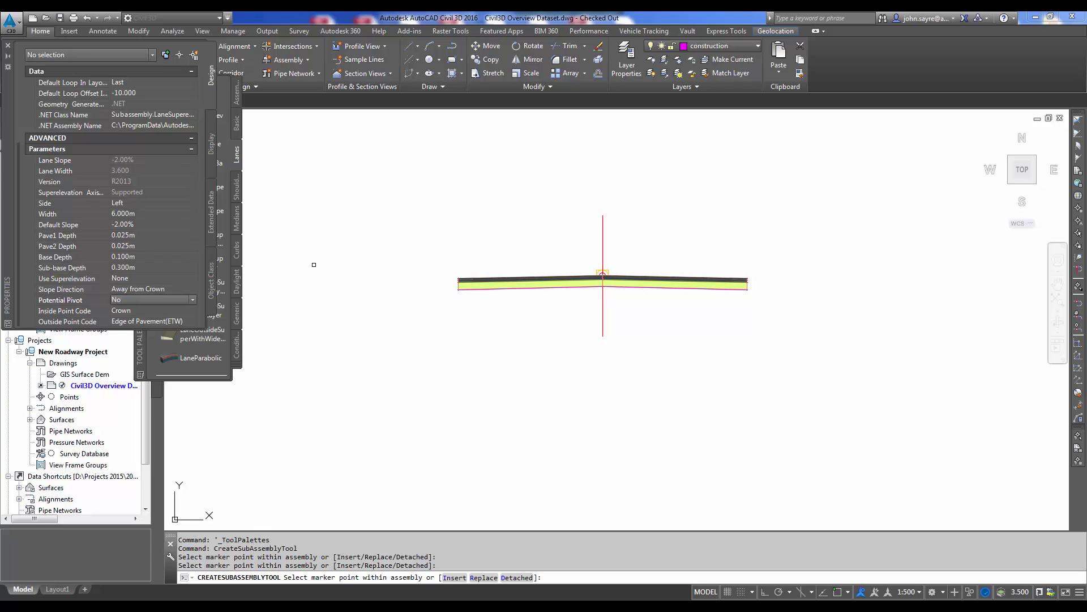
- Attach an UrbanCurbGutterGeneral subassembly, side Right and inserted at the gutter edge, to the top outer edge of the right lane
left_click(237, 249)
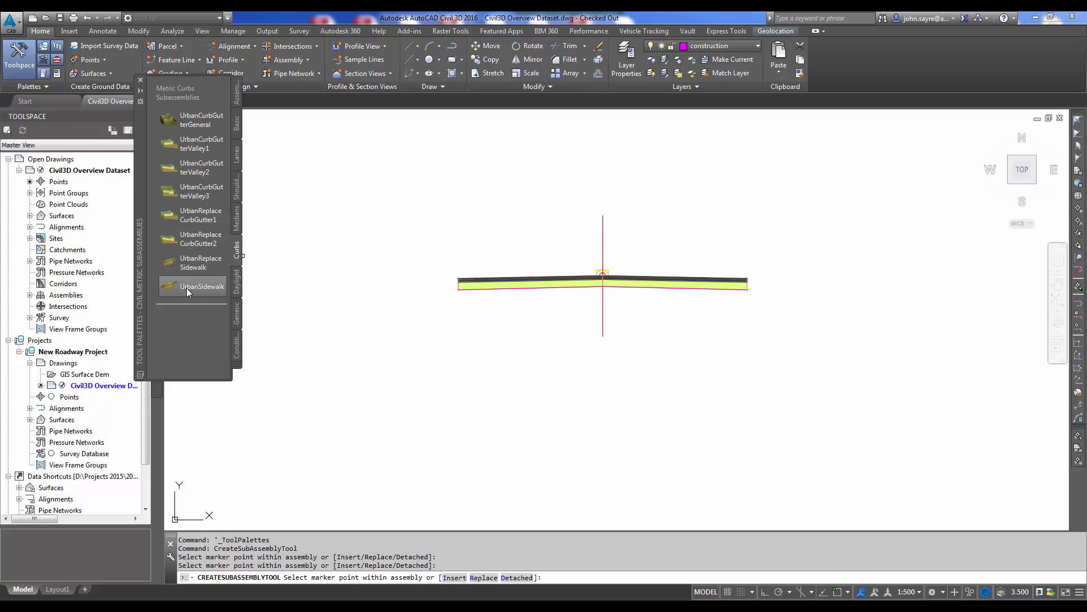
left_click(195, 119)
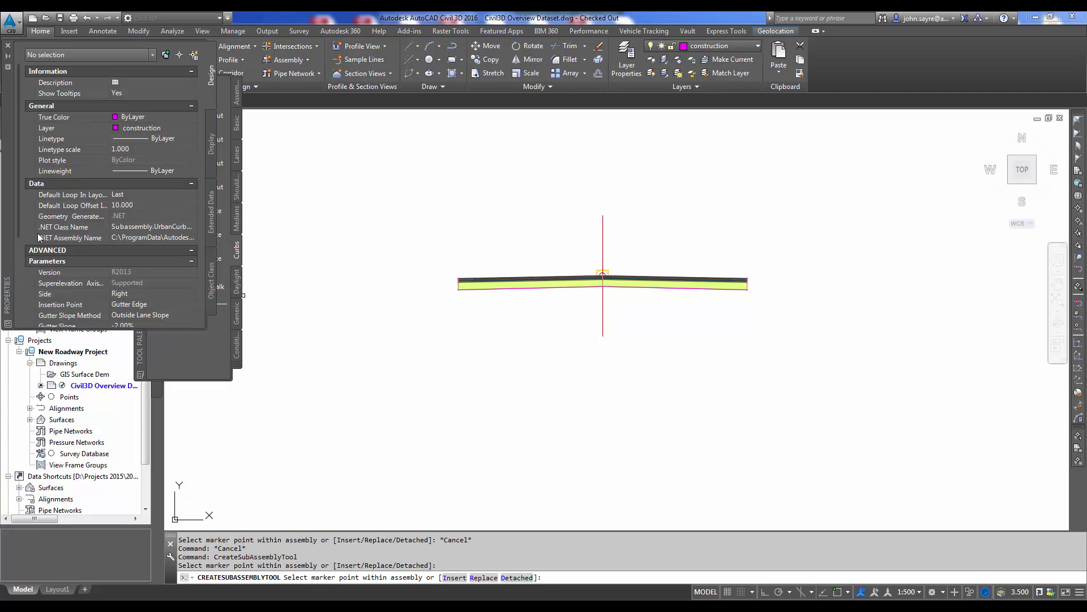
left_click_drag(18, 222, 22, 286)
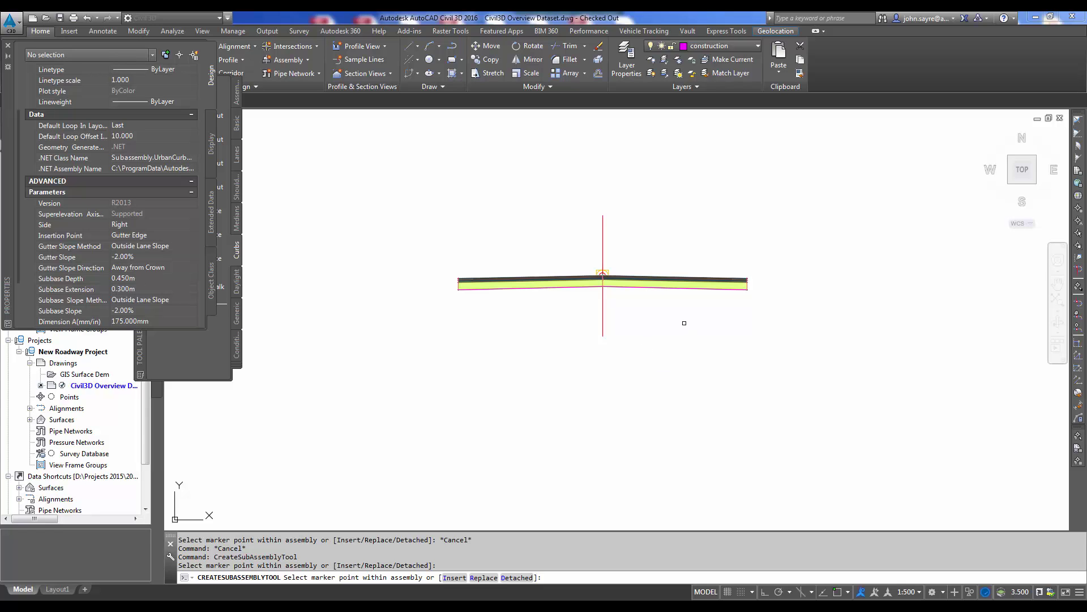
scroll(750, 279, "up", 8)
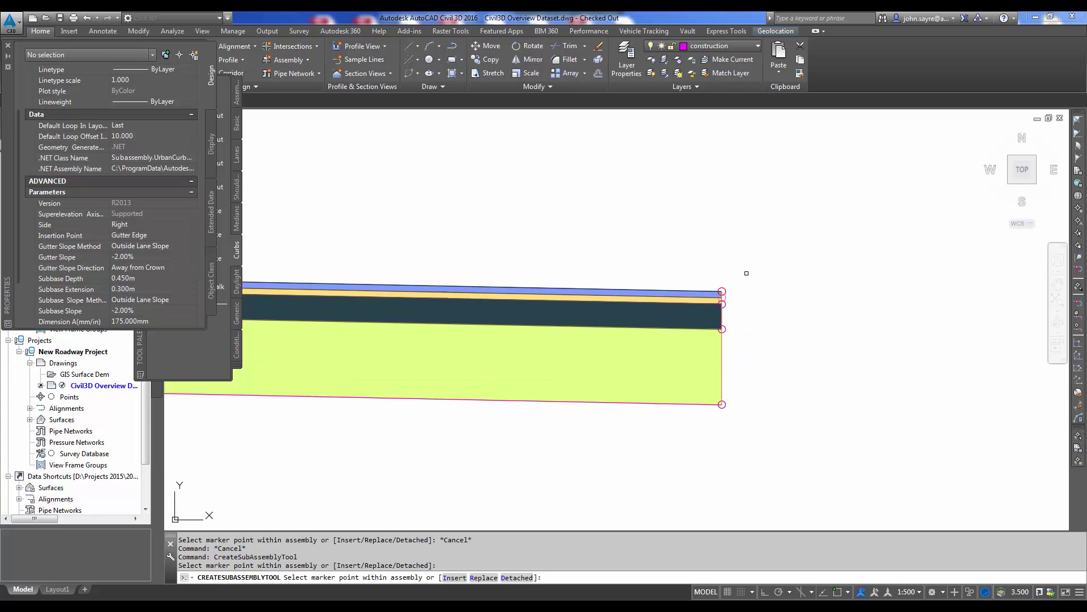
scroll(723, 291, "down", 3)
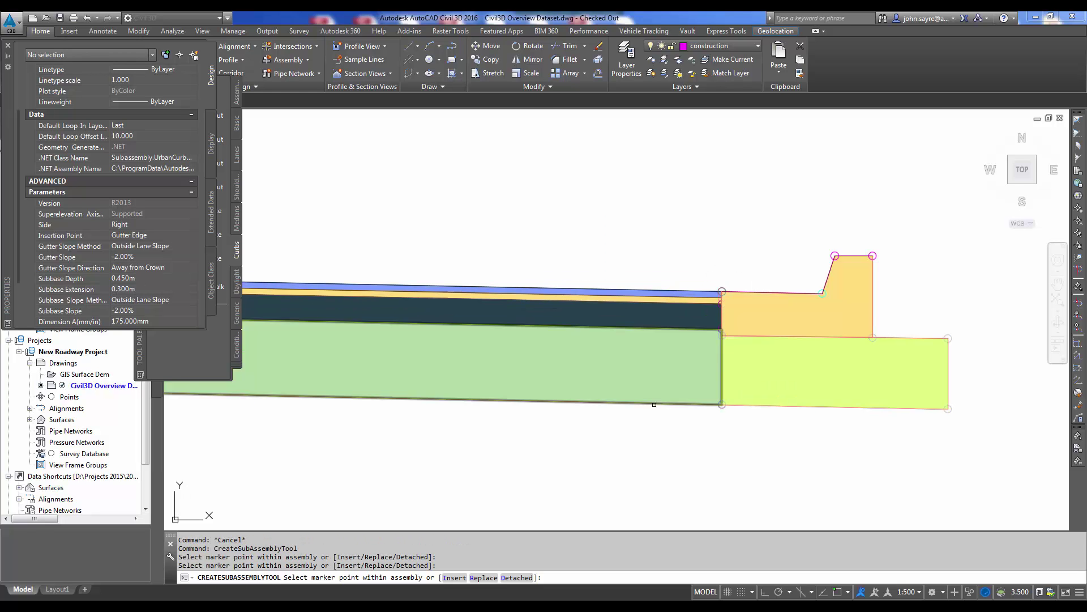
scroll(646, 420, "down", 3)
middle_click_drag(578, 447, 601, 425)
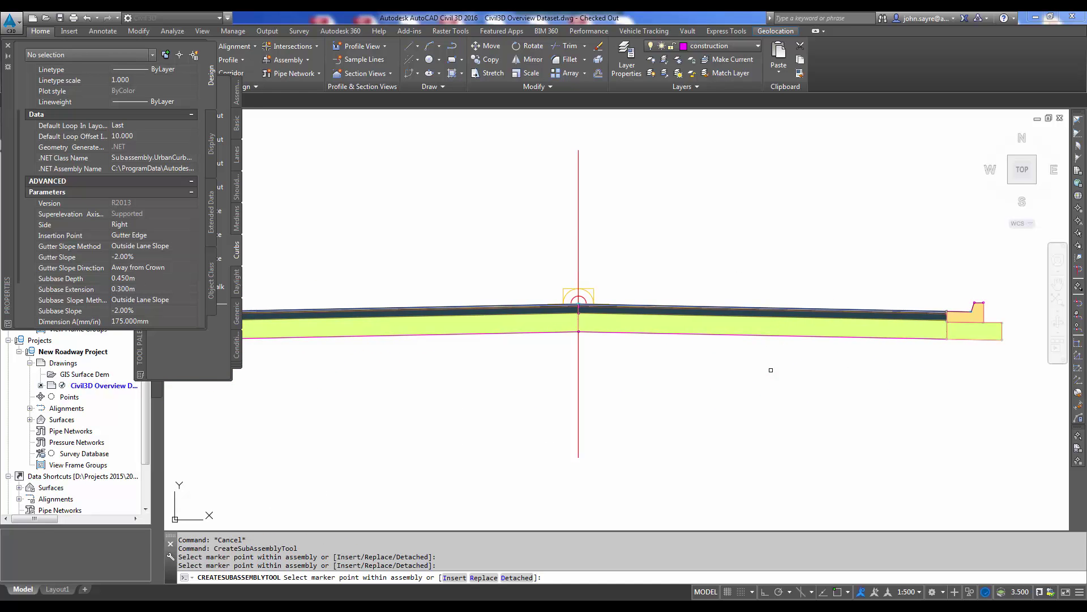
scroll(531, 407, "down", 3)
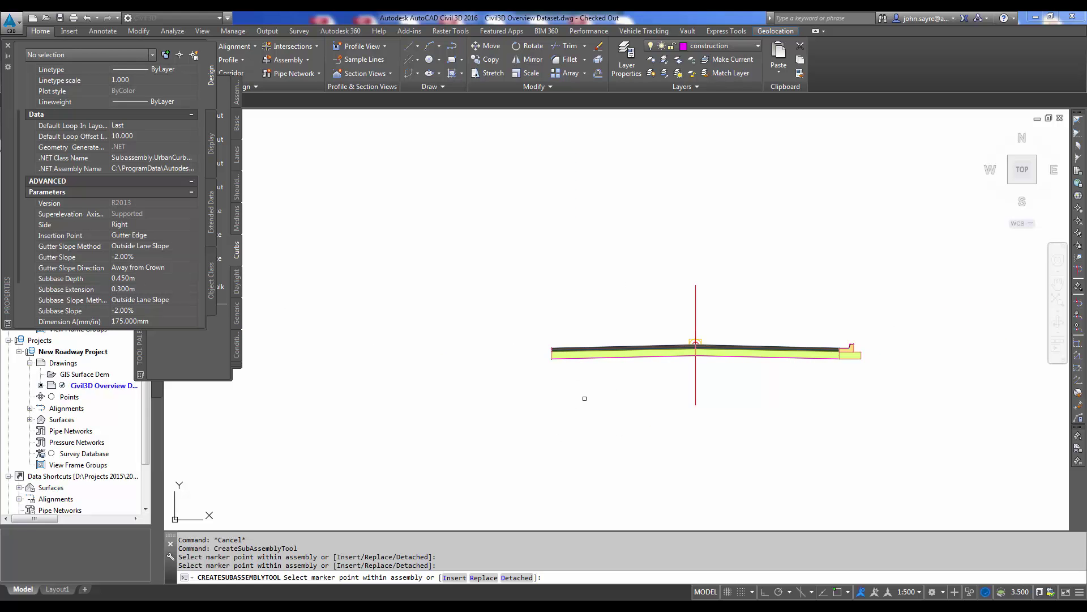
- Start a right-side UrbanSidewalk subassembly with inside and outside boulevard widths of 1 m and a 1% slope
left_click(8, 46)
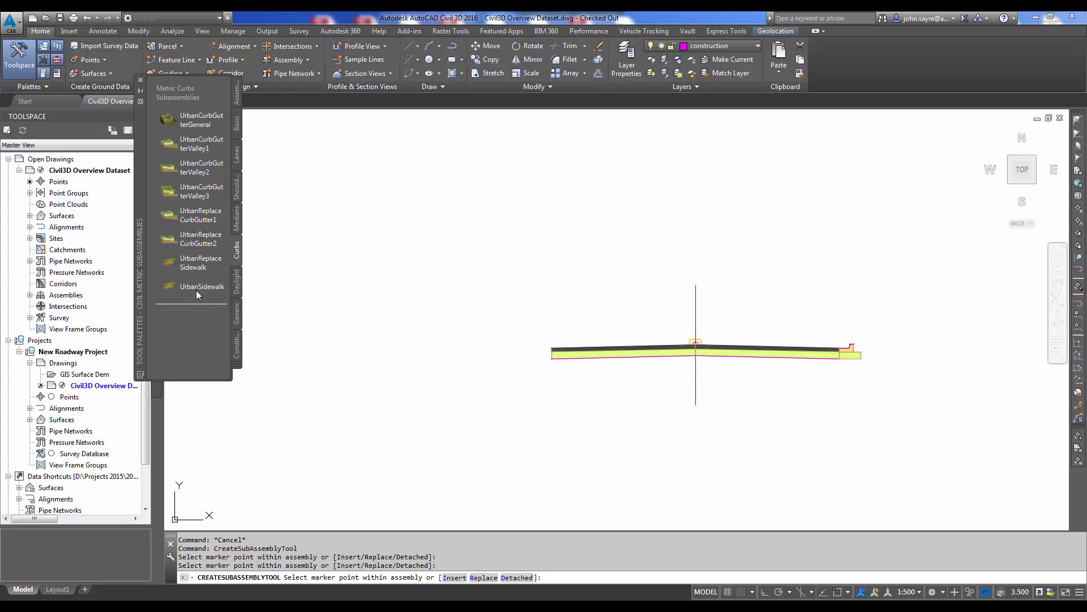
key("ctrl+1")
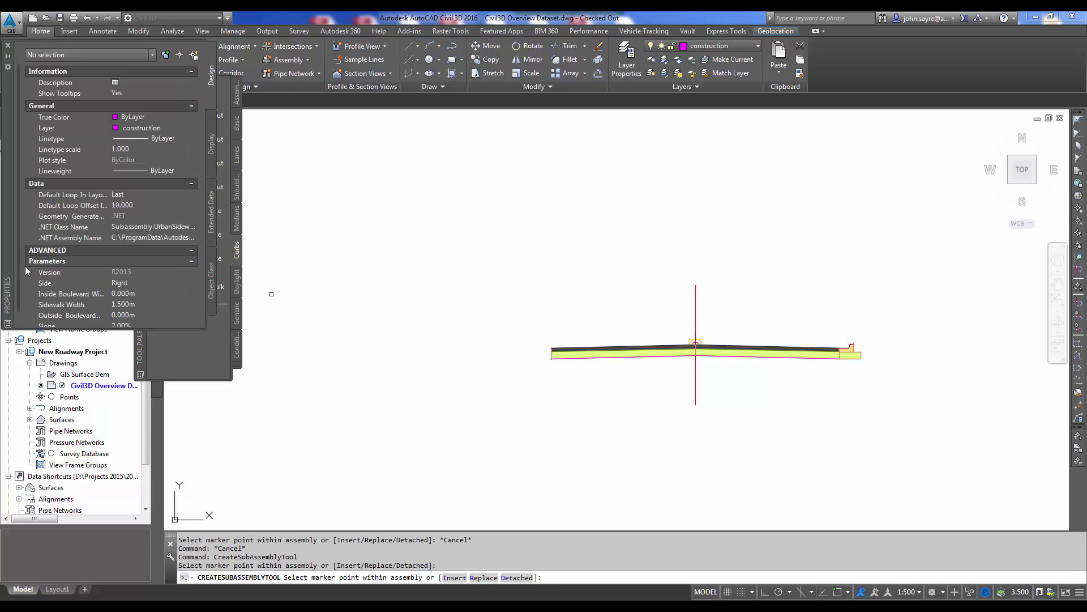
scroll(18, 257, "down", 2)
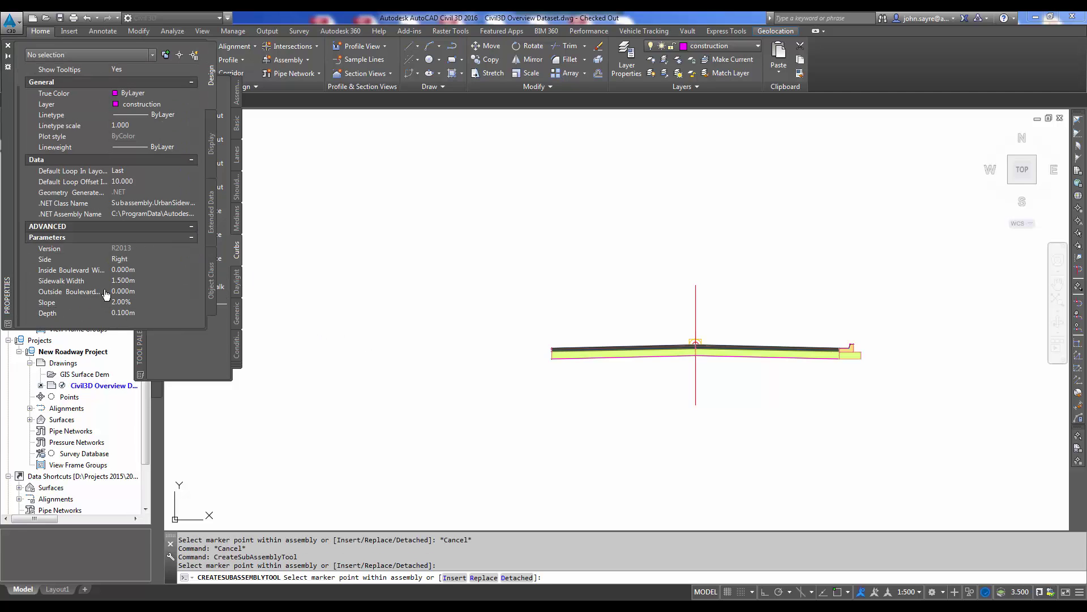
left_click(146, 270)
type("1")
key("Tab")
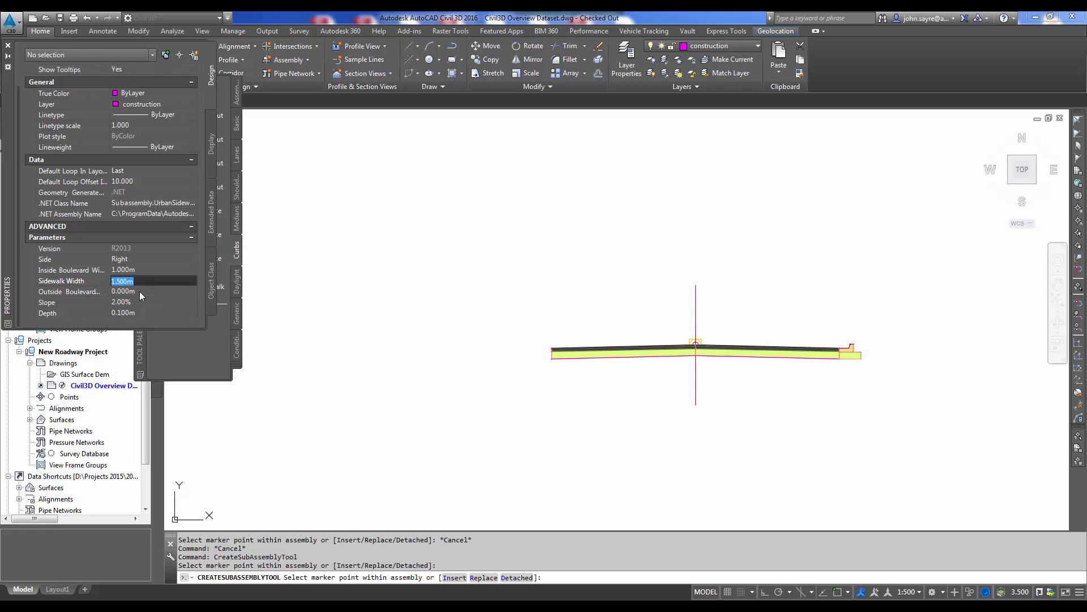
key("Tab")
type("1")
key("Tab")
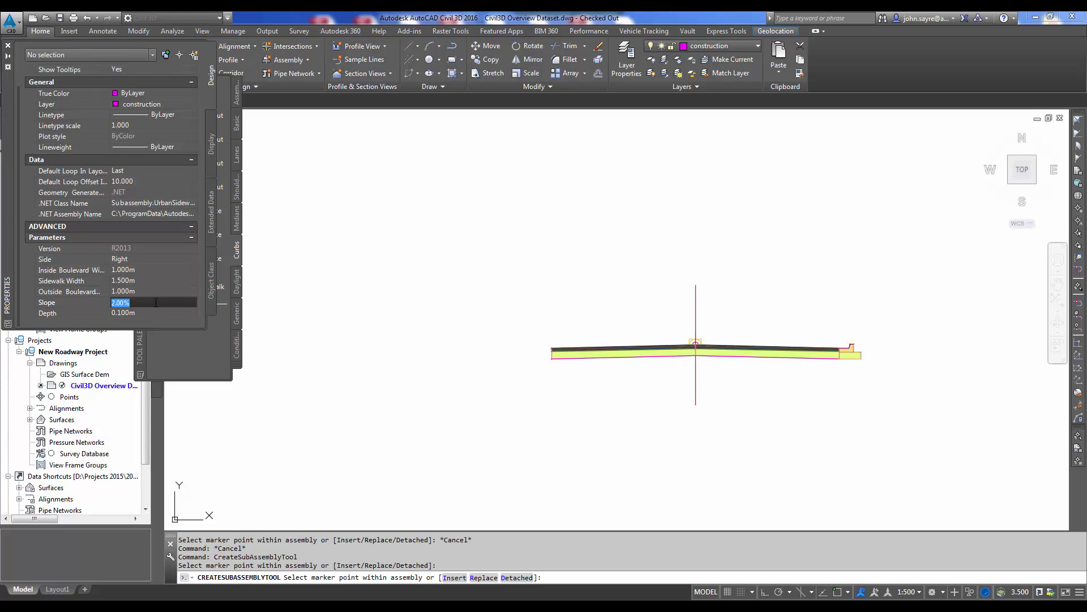
type("1")
key("Tab")
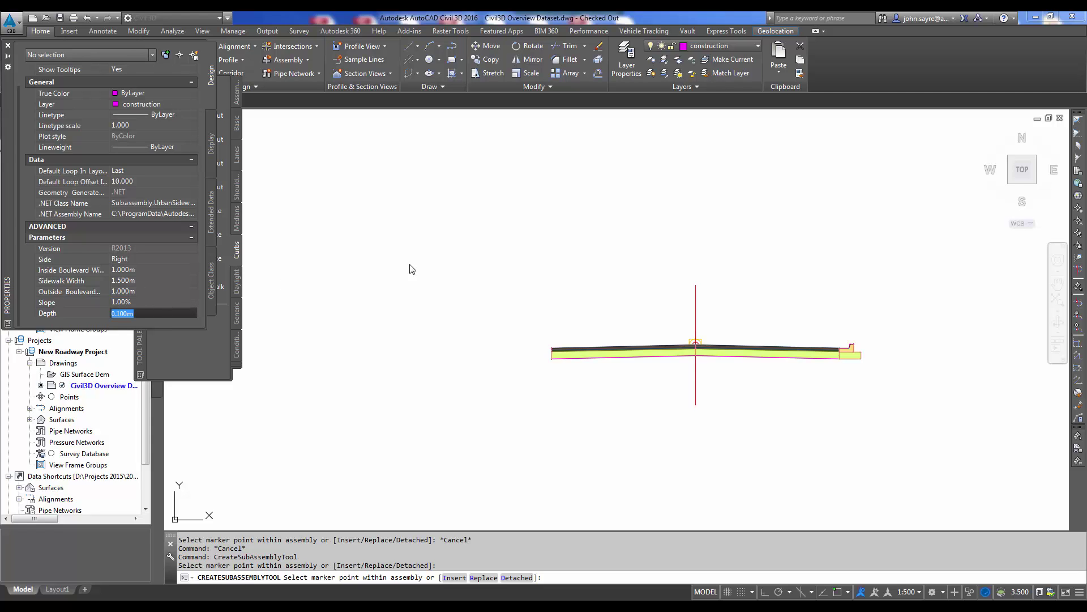
- Attach the sidewalk subassembly to the top back of the right curb
scroll(865, 348, "up", 6)
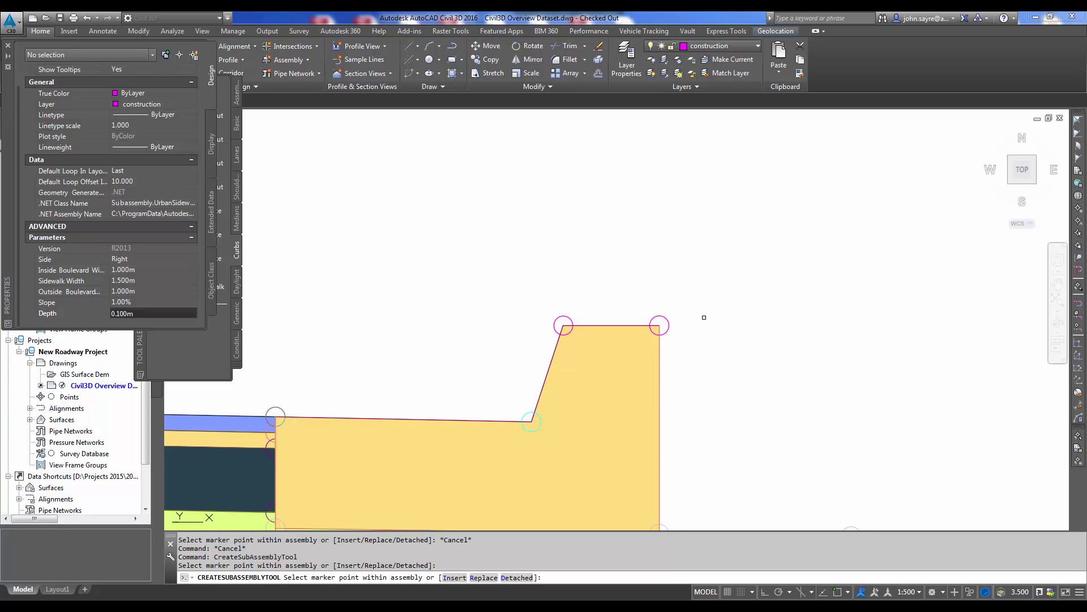
left_click(660, 324)
scroll(660, 324, "down", 5)
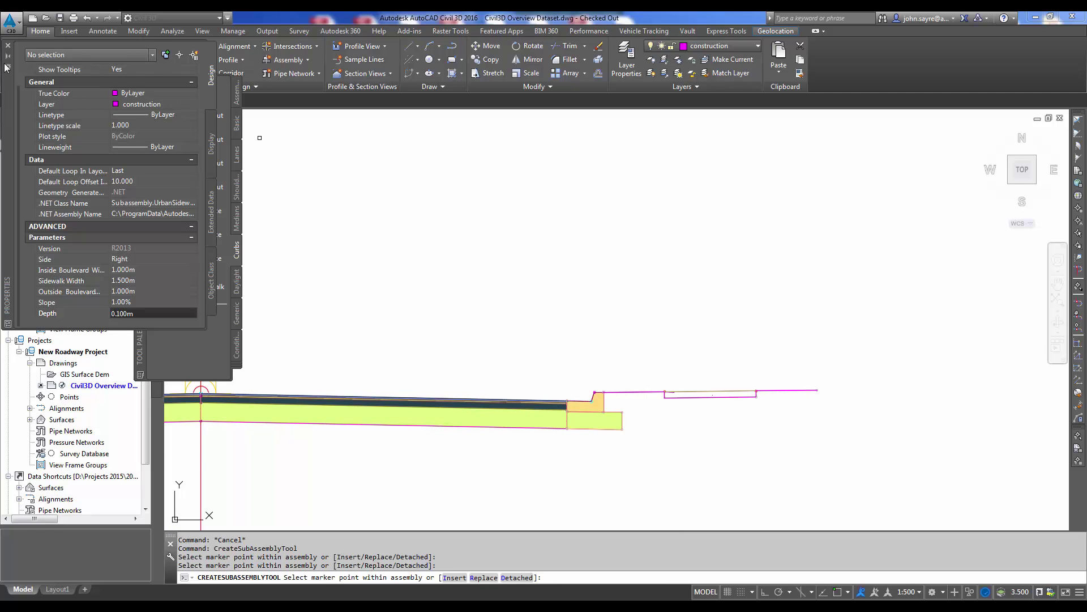
- Start a right-side BasicSideSlopeCutDitch subassembly with cut and fill slopes of 3:1
left_click(7, 45)
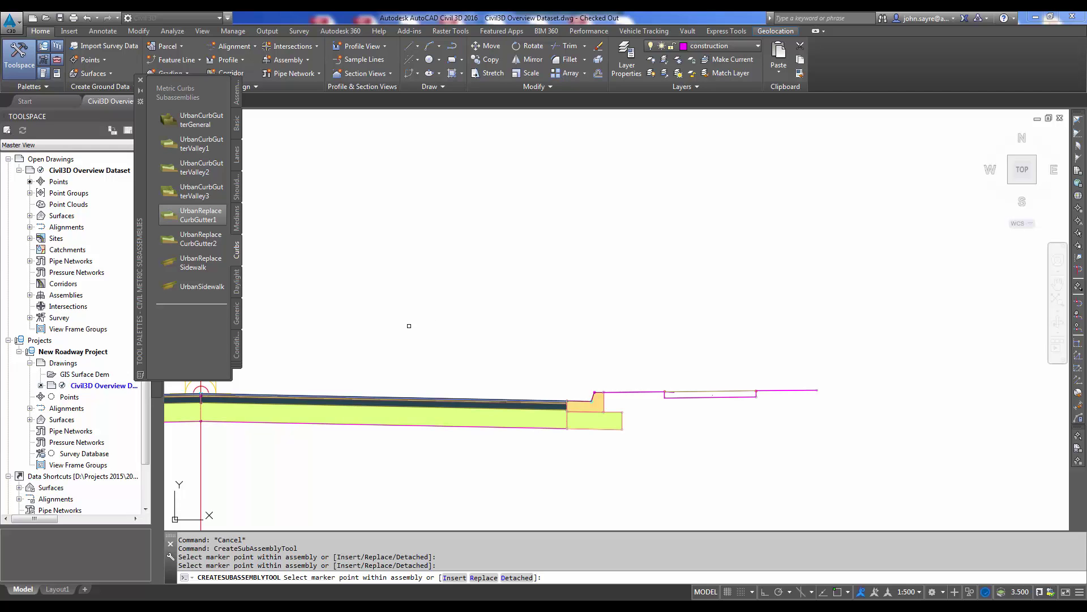
left_click(237, 122)
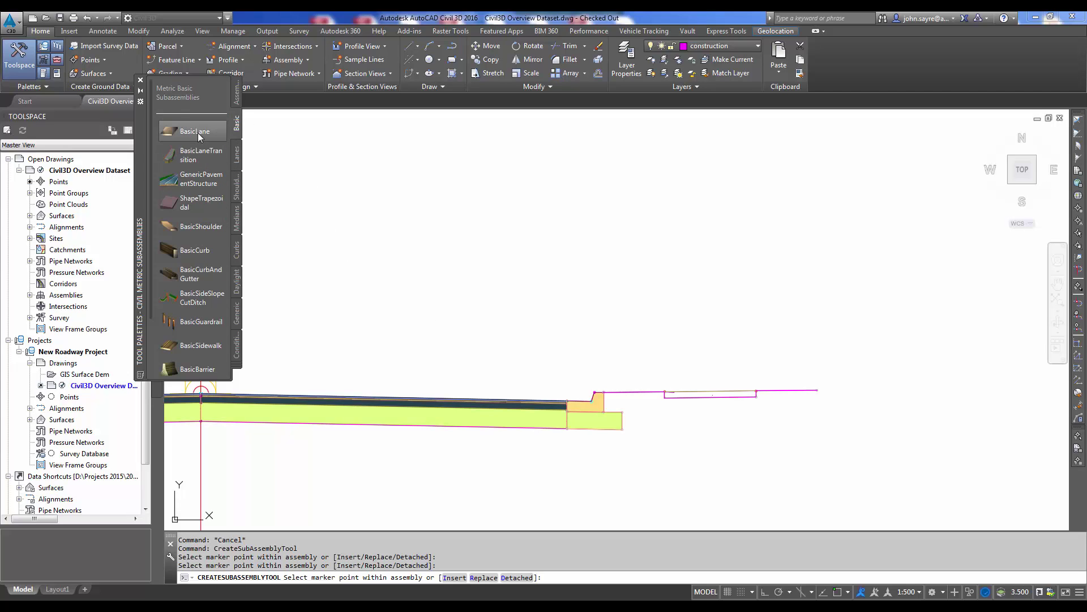
left_click(193, 300)
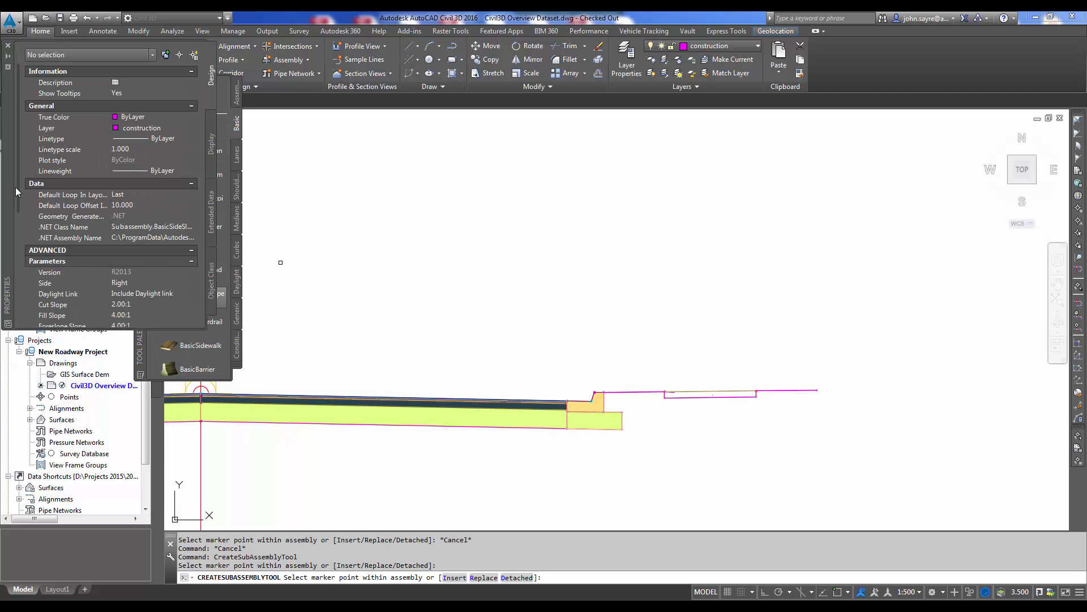
left_click_drag(18, 184, 21, 245)
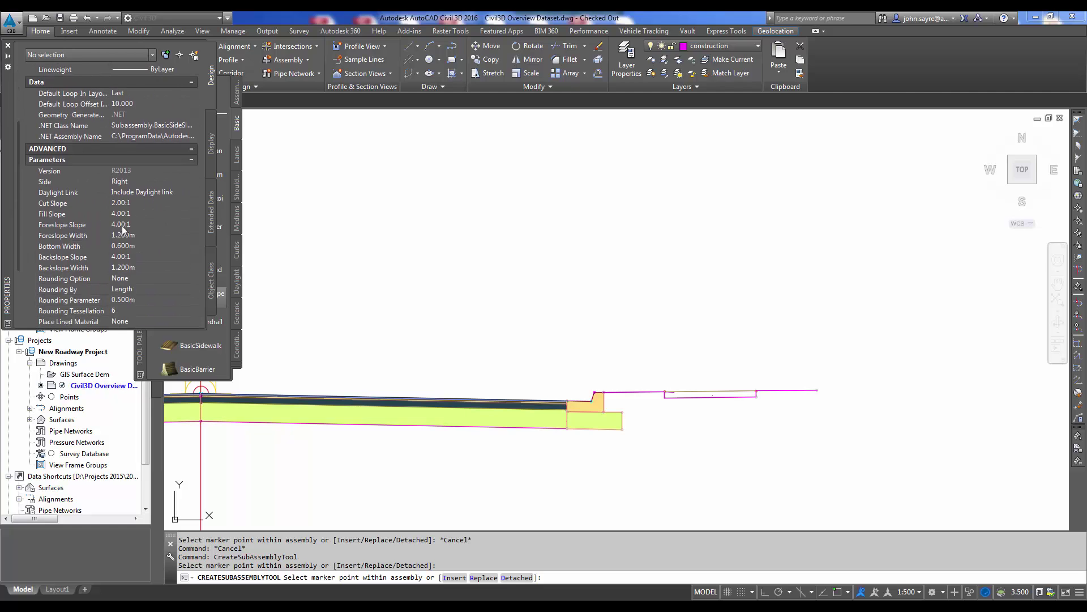
type("3")
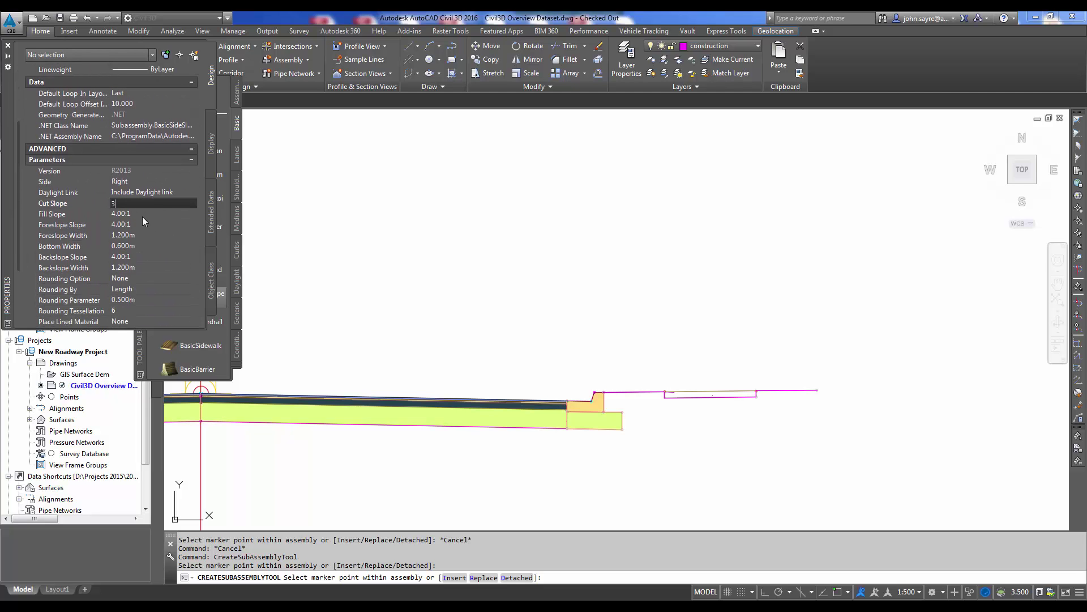
left_click(141, 216)
type("3")
- Set the side slope subassembly's foreslope and backslope slopes, their widths and the bottom width all to 0
left_click(138, 224)
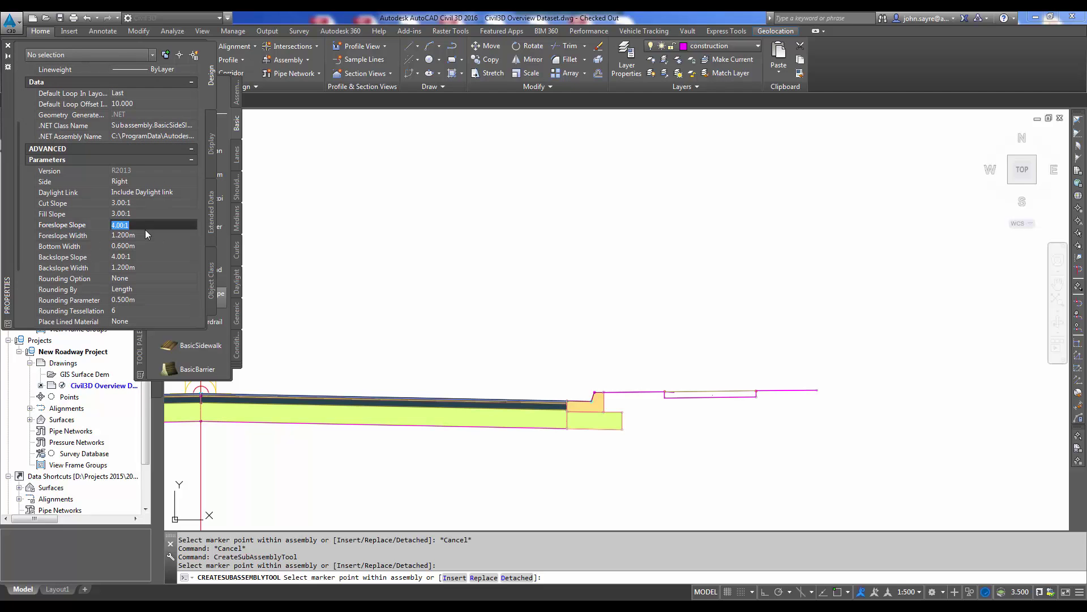
type("3")
key("BackSpace")
type("0")
key("Tab")
type("0")
key("Tab")
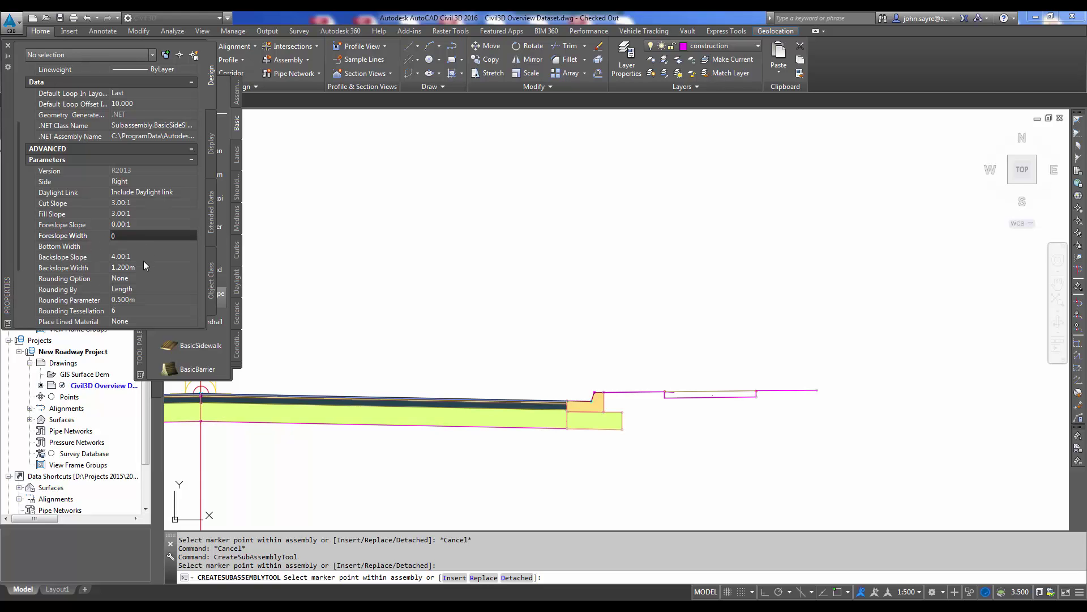
type("0")
key("Tab")
type("0")
key("Tab")
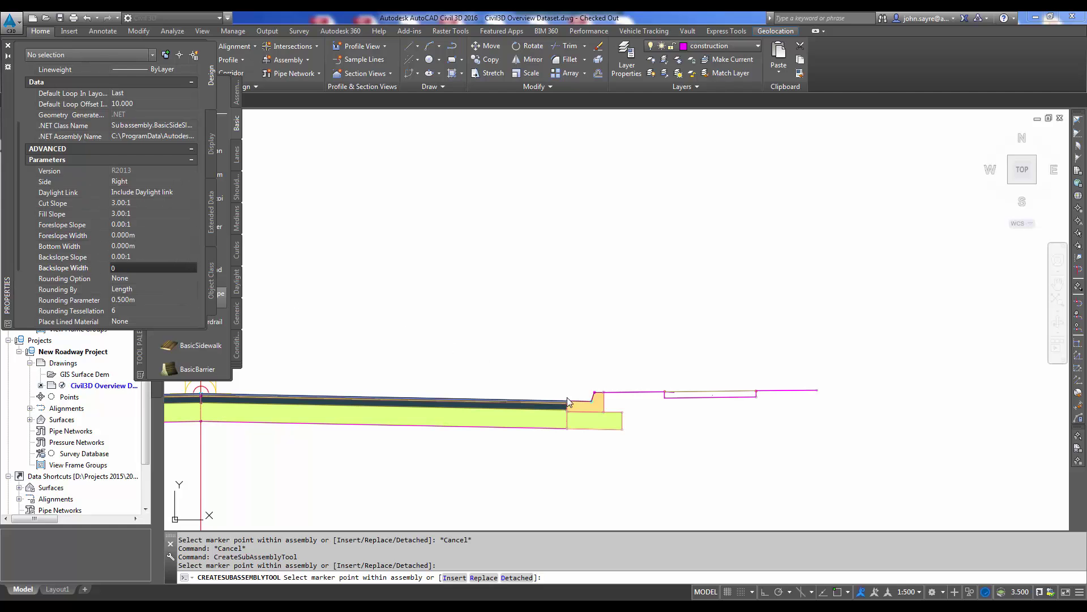
type("000m")
- Attach the side slope subassembly to the outer end of the right sidewalk and finish placing subassemblies
scroll(848, 404, "up", 6)
scroll(705, 344, "up", 8)
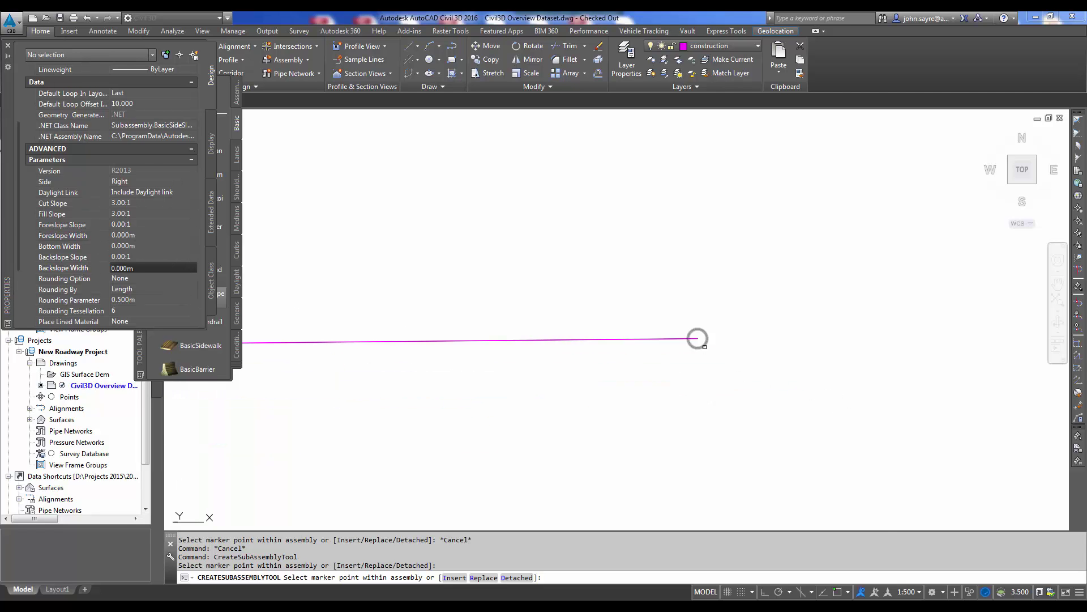
scroll(377, 376, "down", 4)
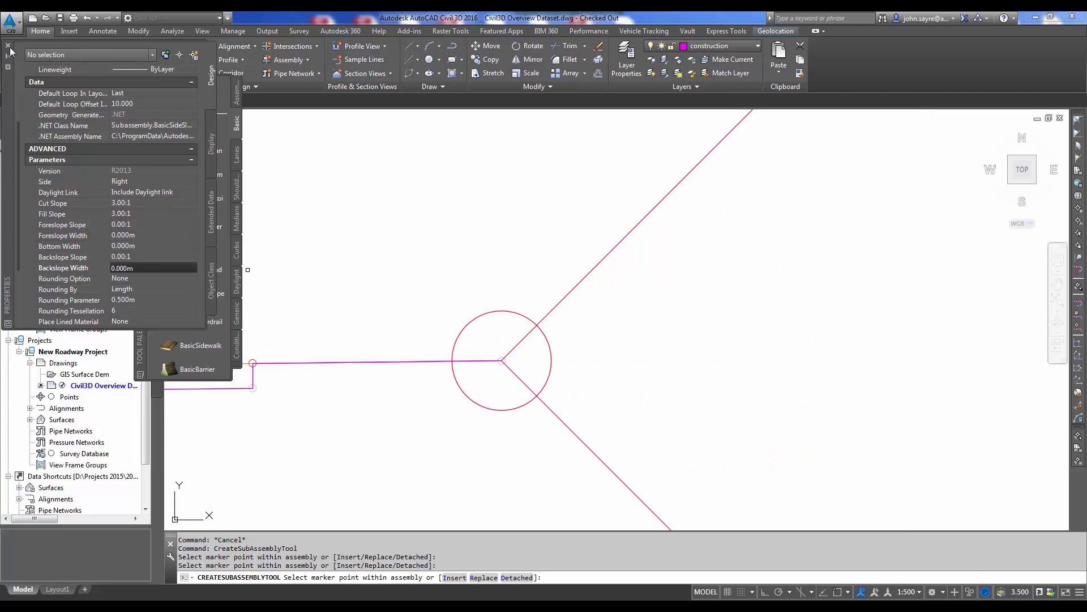
scroll(697, 369, "down", 8)
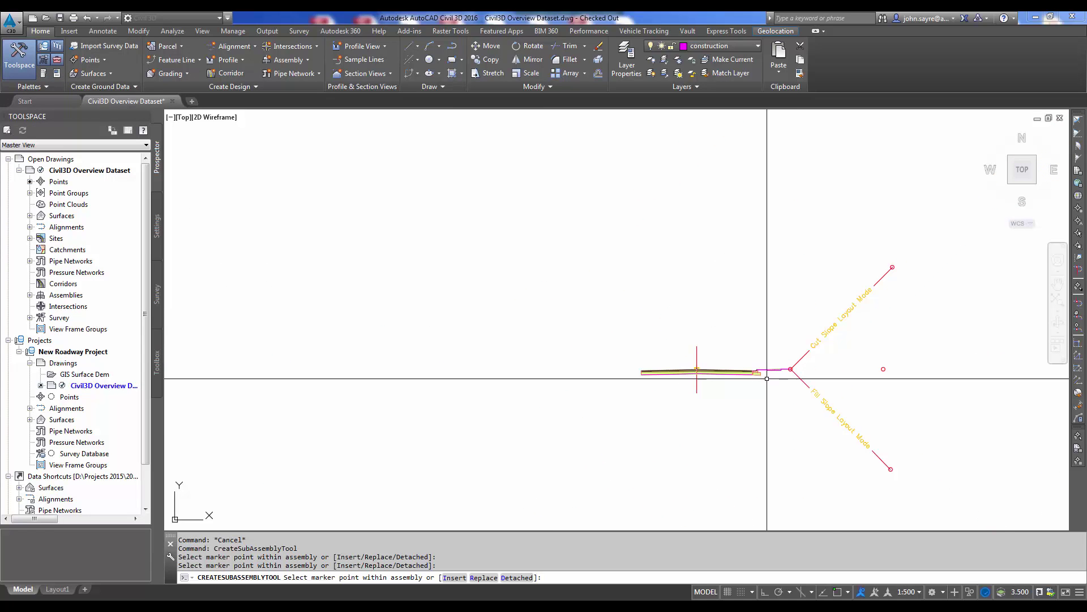
key("Return")
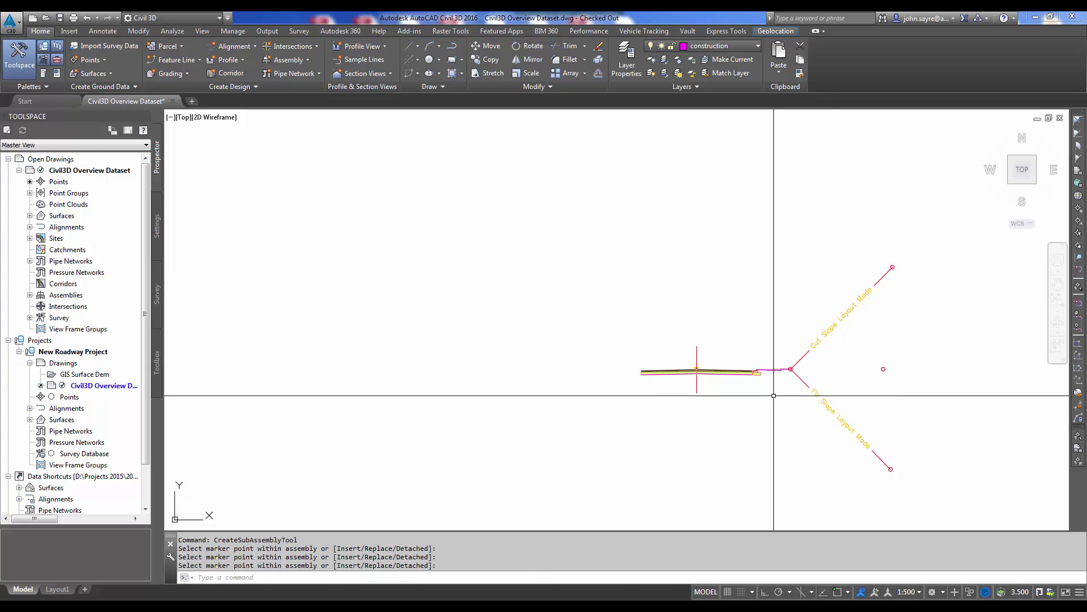
- Mirror the right curb, sidewalk and side slope subassemblies onto the top outer edge of the left lane
left_click(808, 410)
left_click(754, 352)
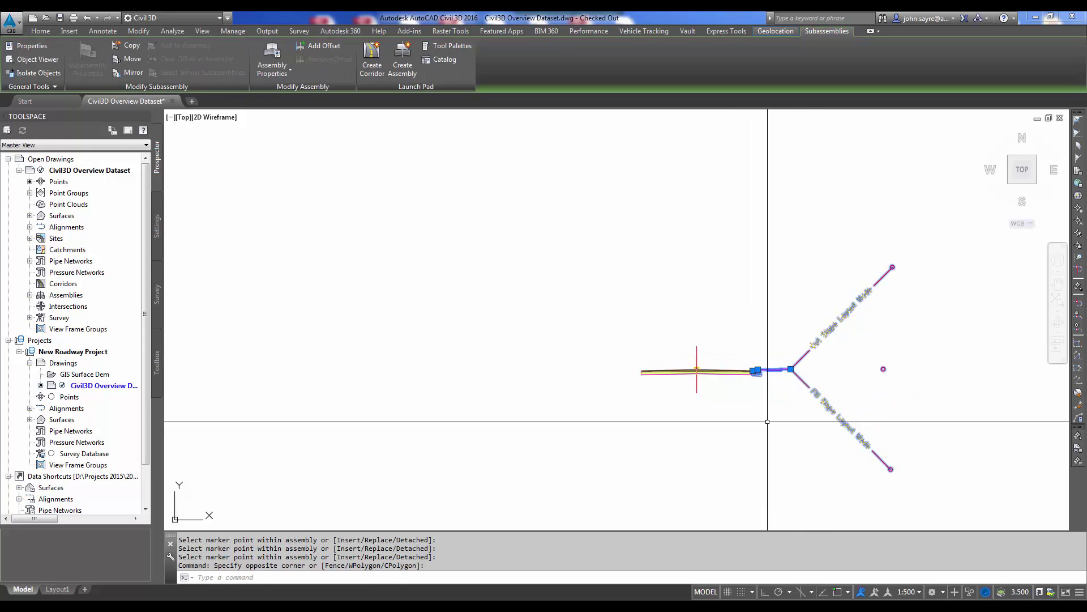
right_click(712, 394)
left_click(759, 540)
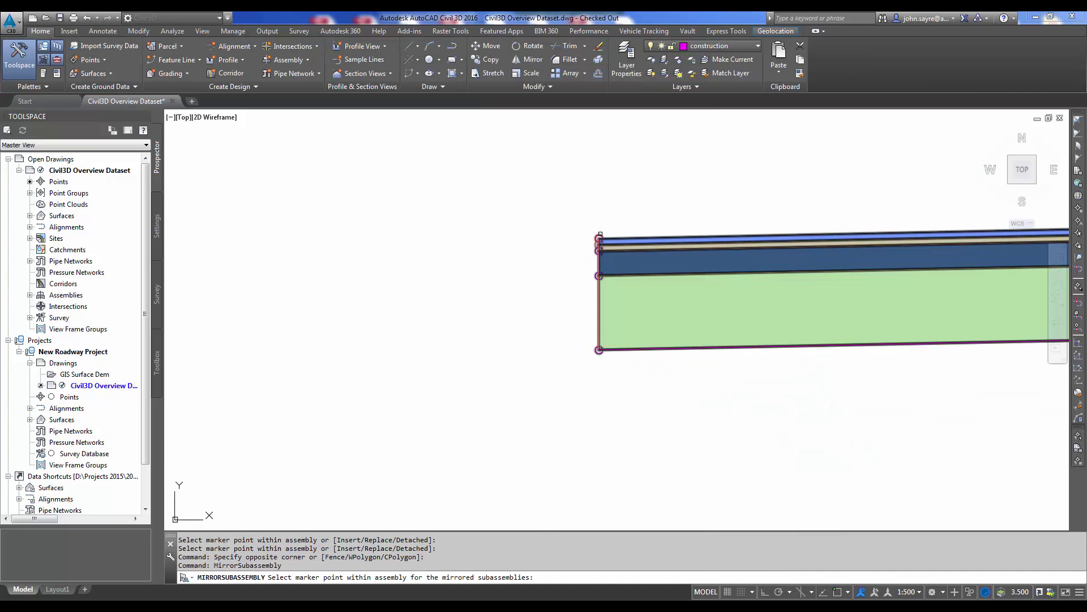
scroll(505, 396, "down", 2)
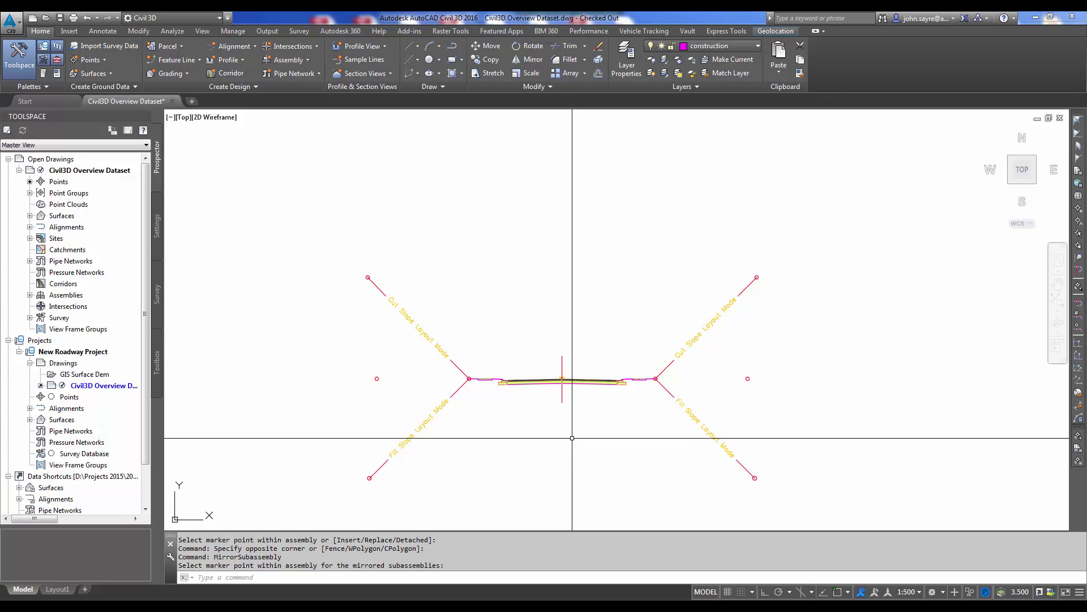
scroll(565, 420, "down", 5)
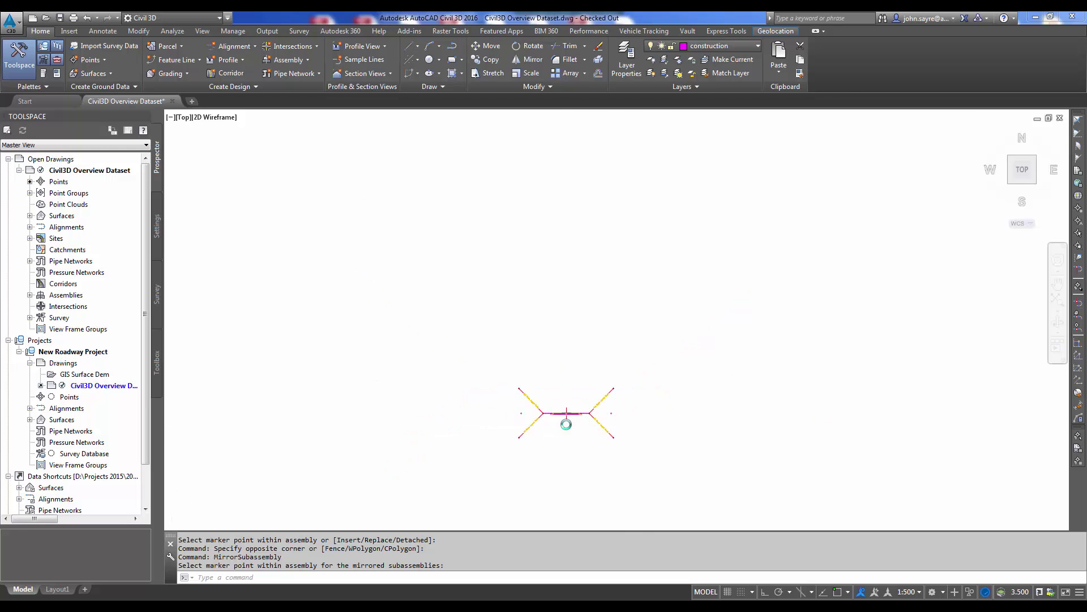
scroll(566, 424, "up", 10)
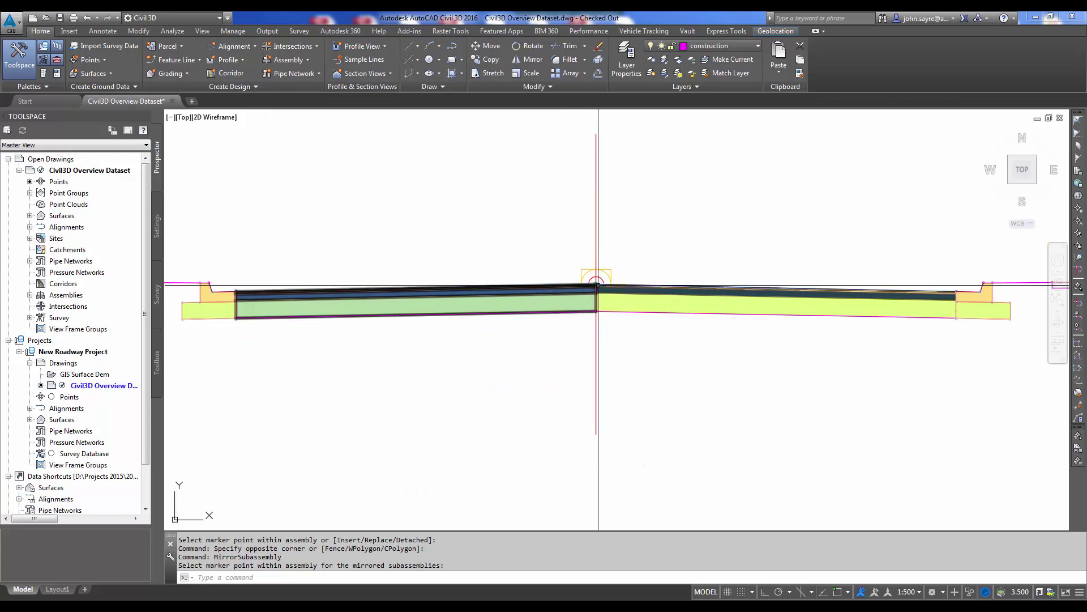
left_click(596, 283)
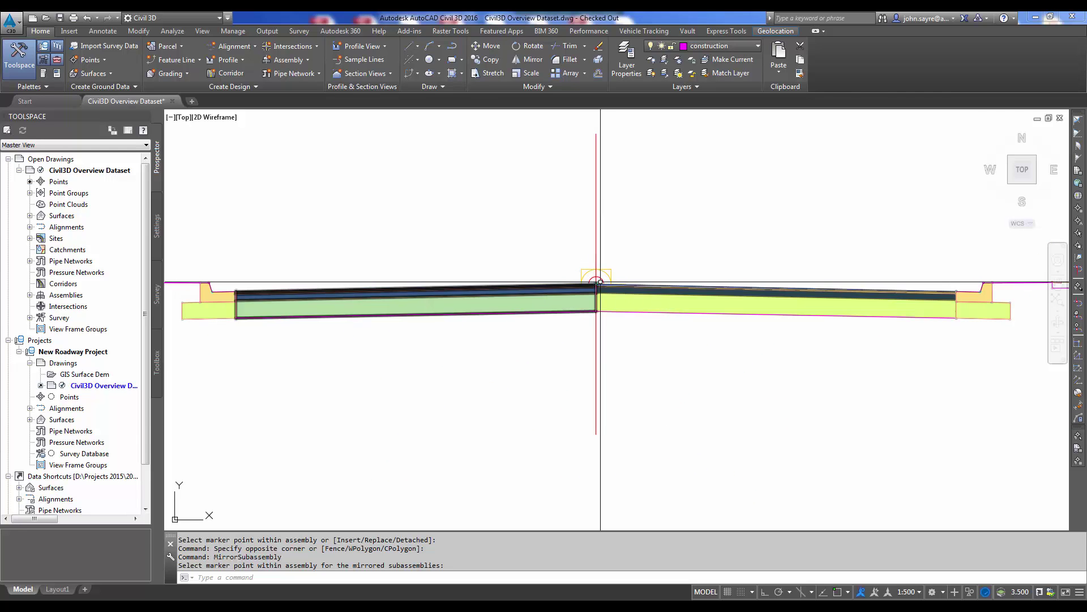
scroll(573, 350, "down", 5)
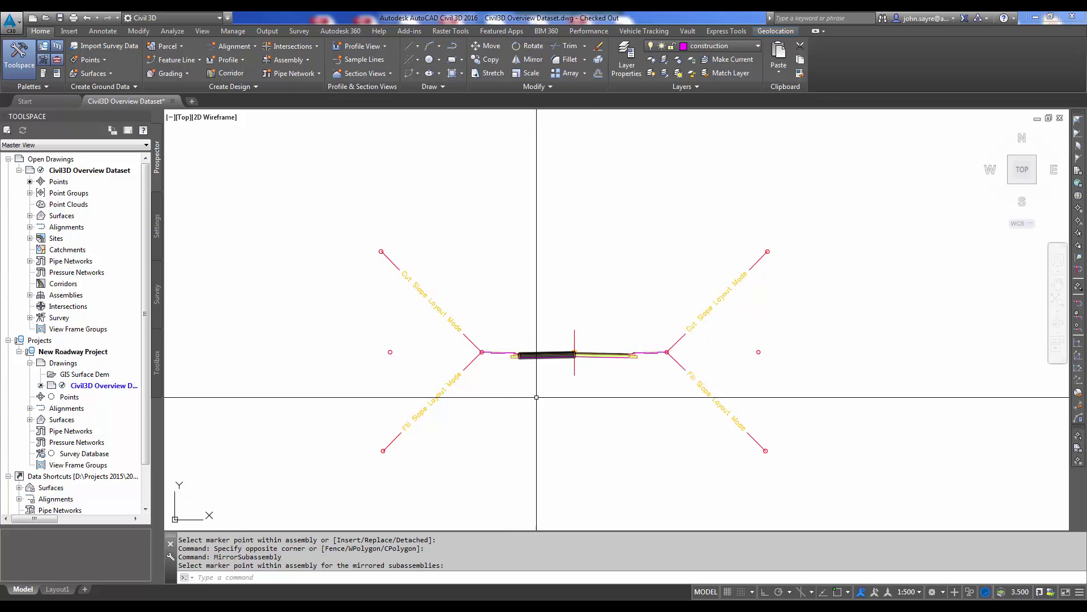
- Start a corridor named New Road using the New Road alignment and the finished grade profile
scroll(541, 396, "down", 8)
scroll(541, 396, "up", 4)
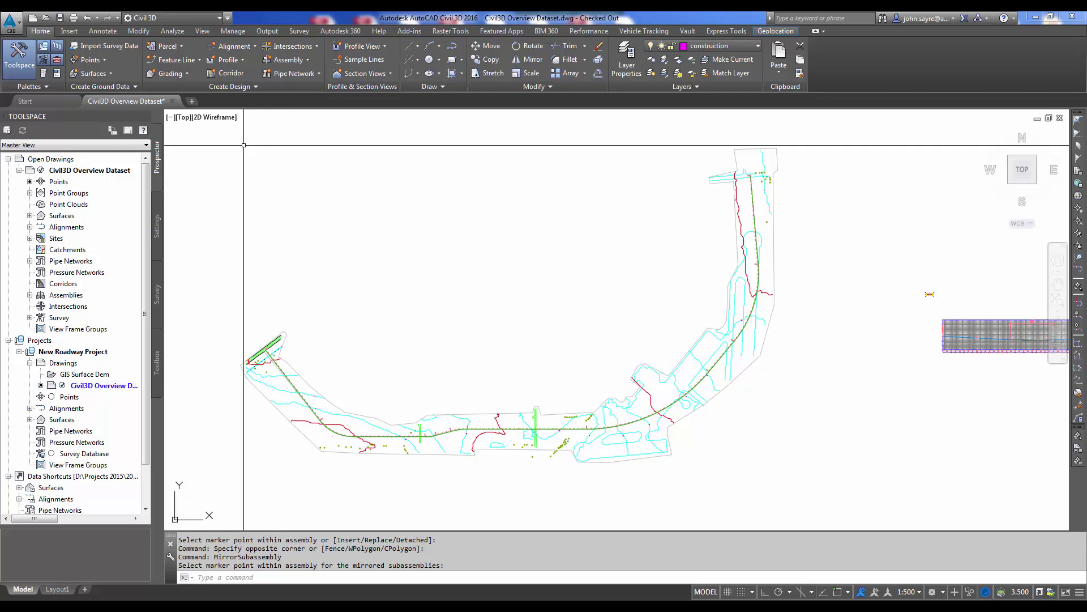
left_click(229, 75)
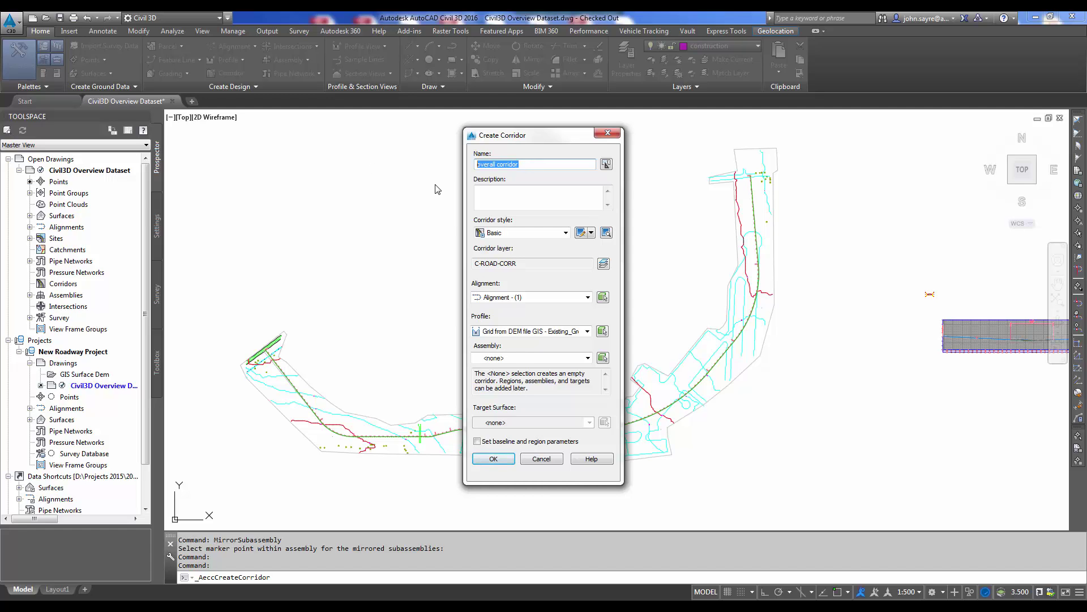
type("New Road")
left_click(588, 297)
left_click(509, 317)
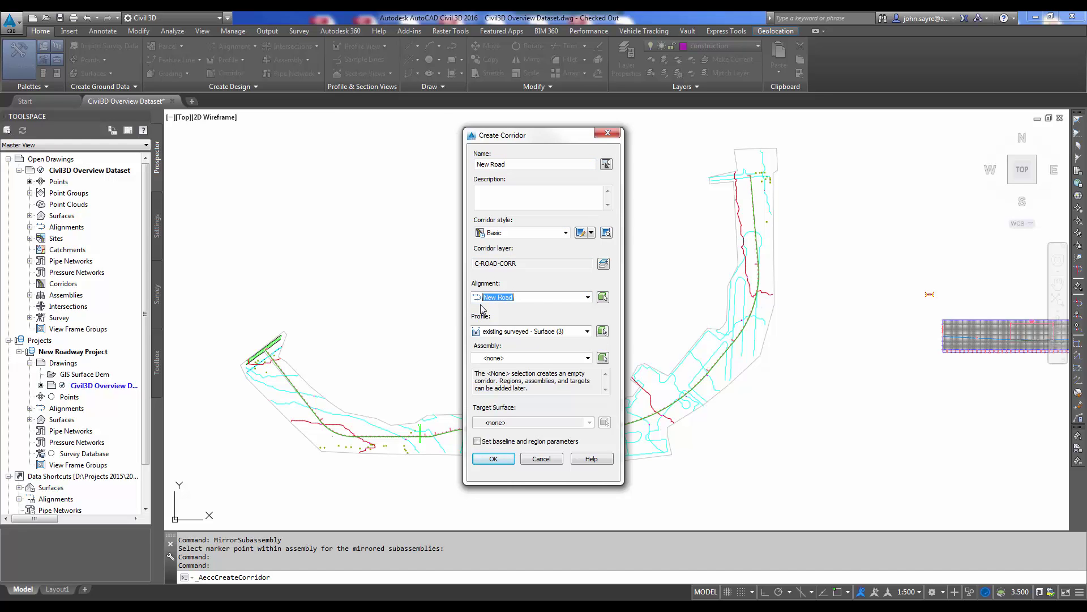
left_click(588, 332)
left_click(500, 348)
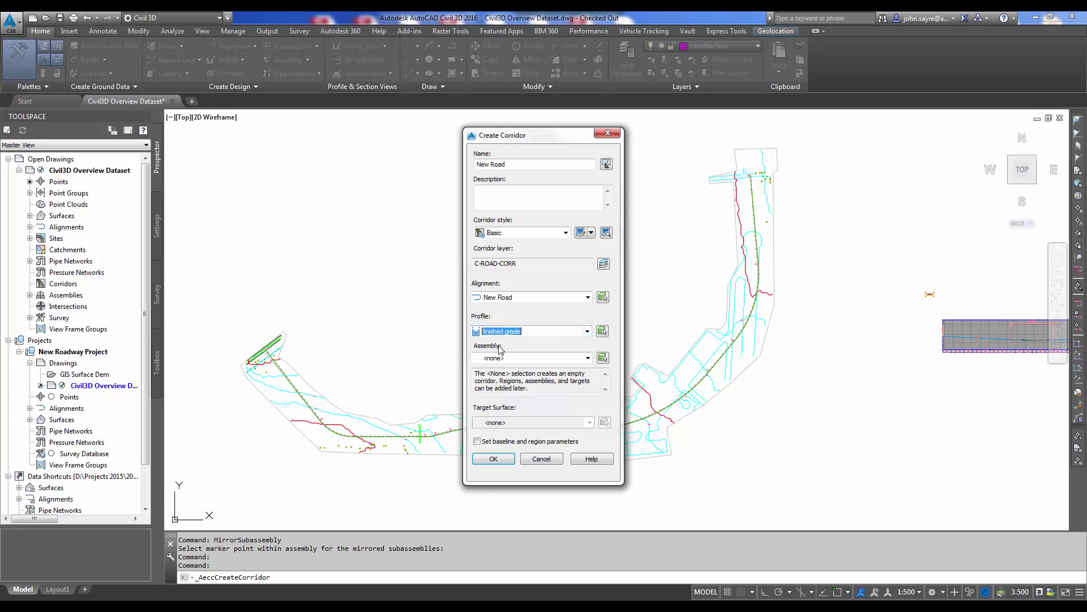
- Assign the New Road assembly and a target surface, turn off setting baseline and region parameters, and create the corridor
left_click(588, 357)
left_click(508, 376)
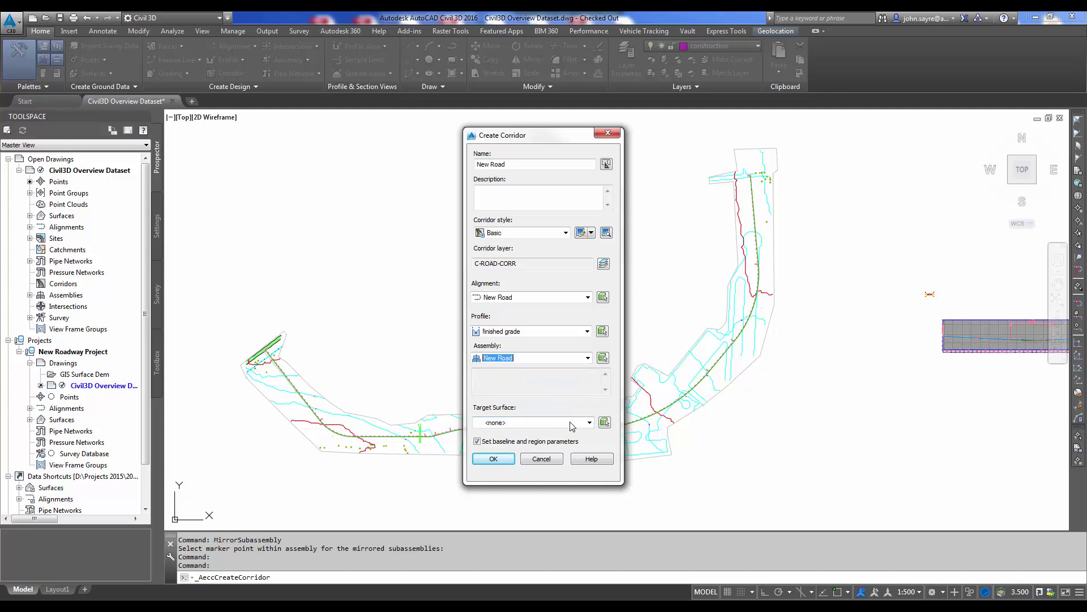
left_click(590, 424)
left_click(521, 443)
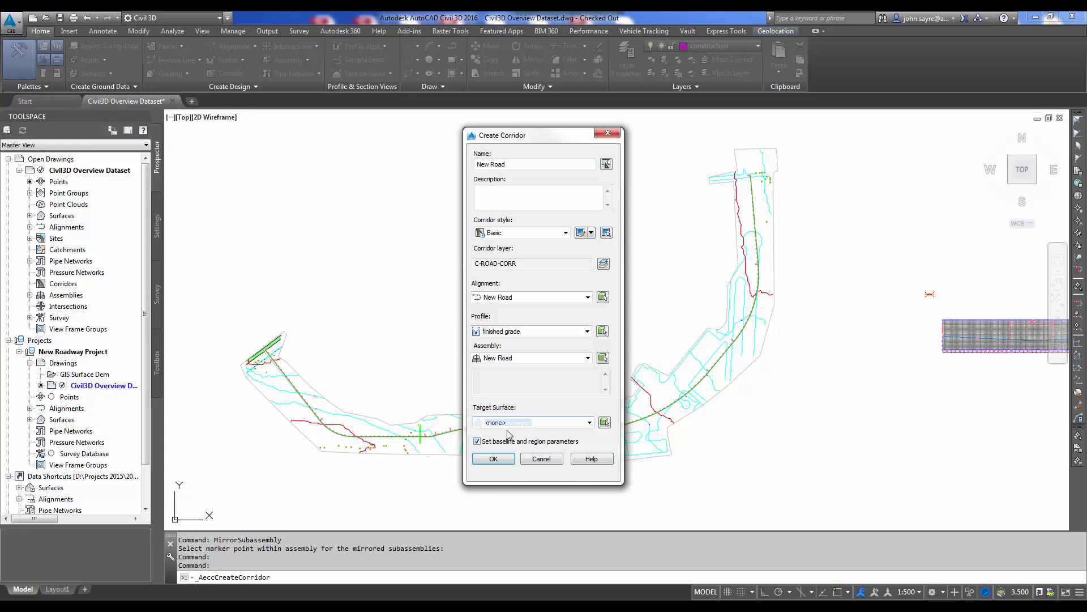
left_click(478, 442)
left_click(497, 458)
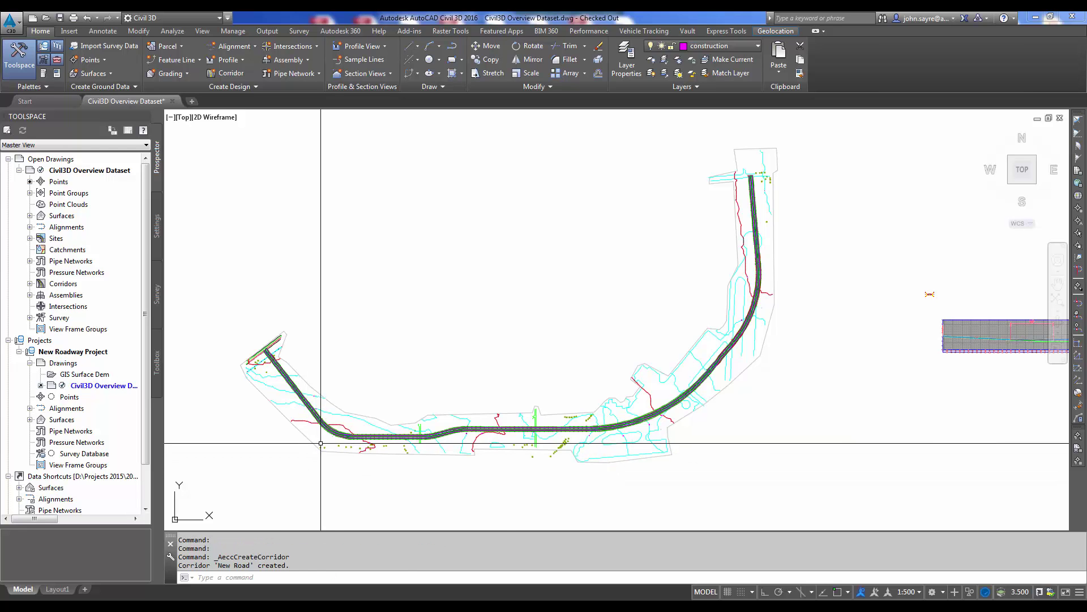
- Add a new corridor surface to the New Road corridor
scroll(321, 443, "up", 4)
scroll(513, 443, "up", 4)
left_click(506, 460)
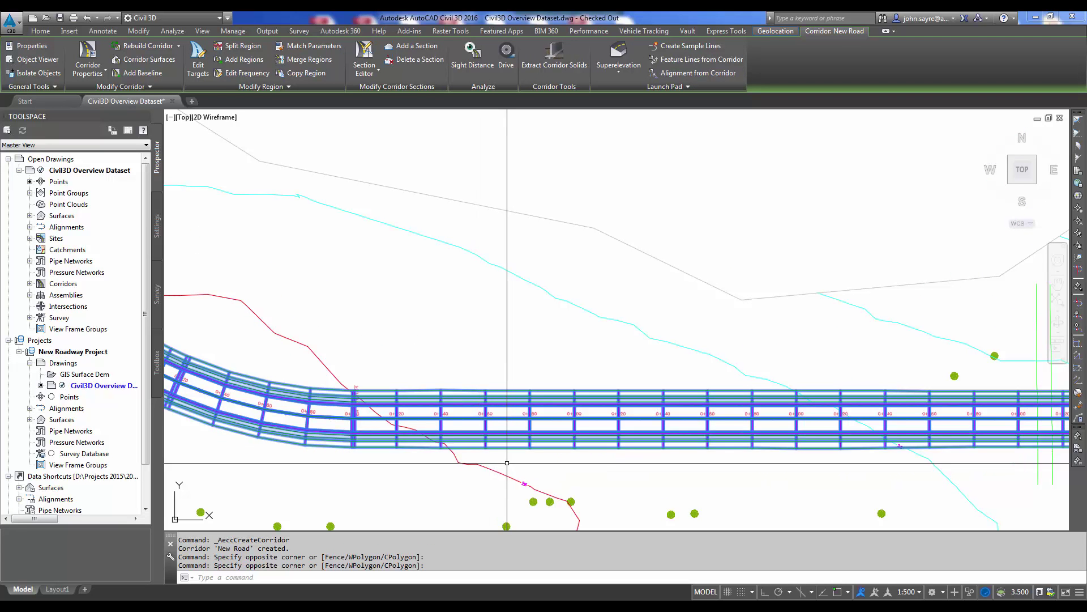
right_click(489, 429)
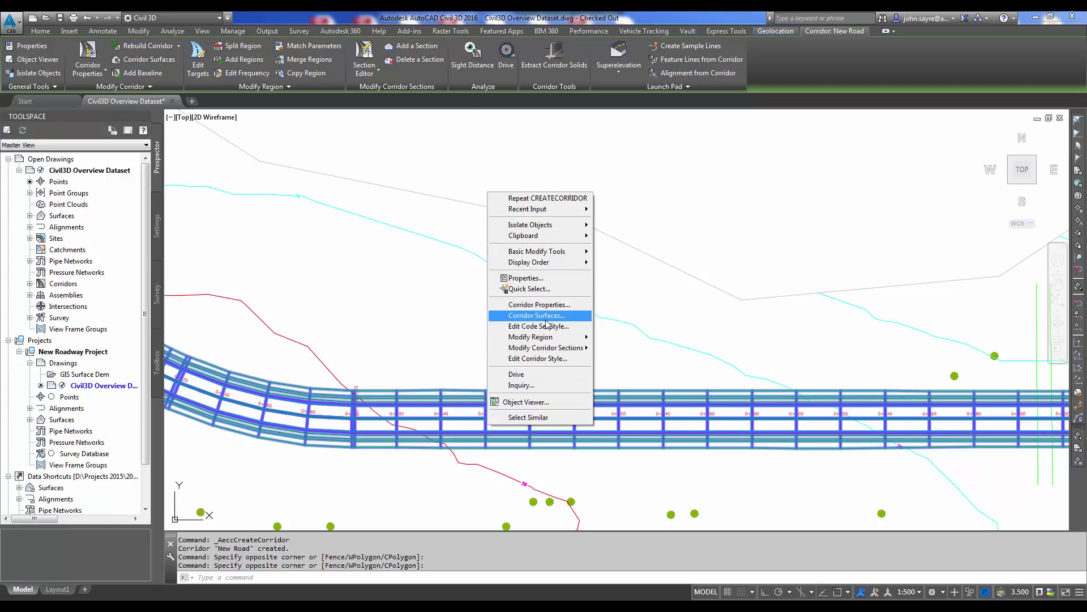
left_click(547, 324)
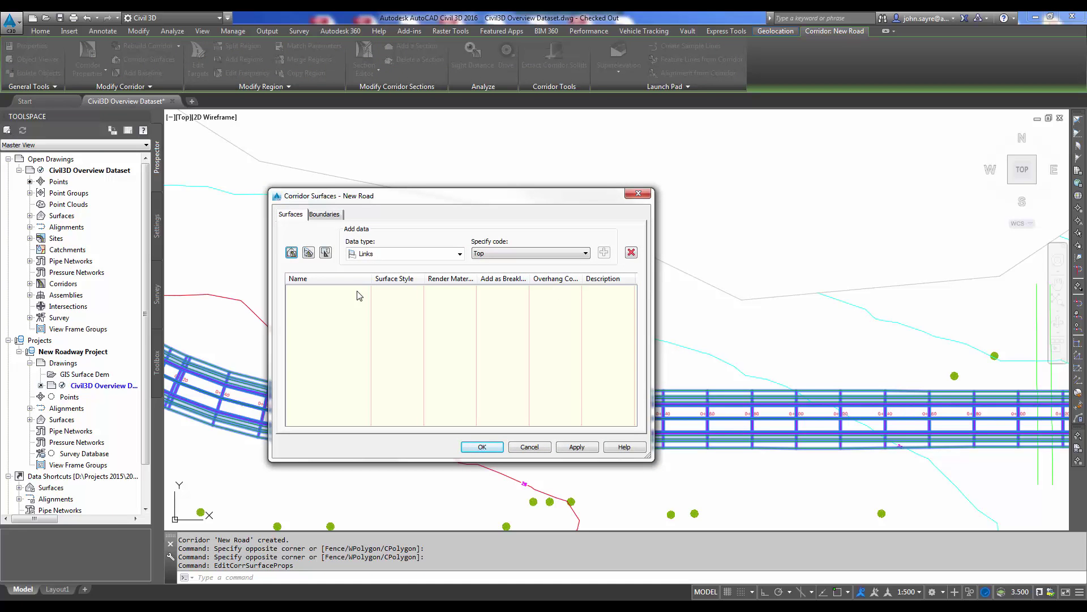
left_click(291, 252)
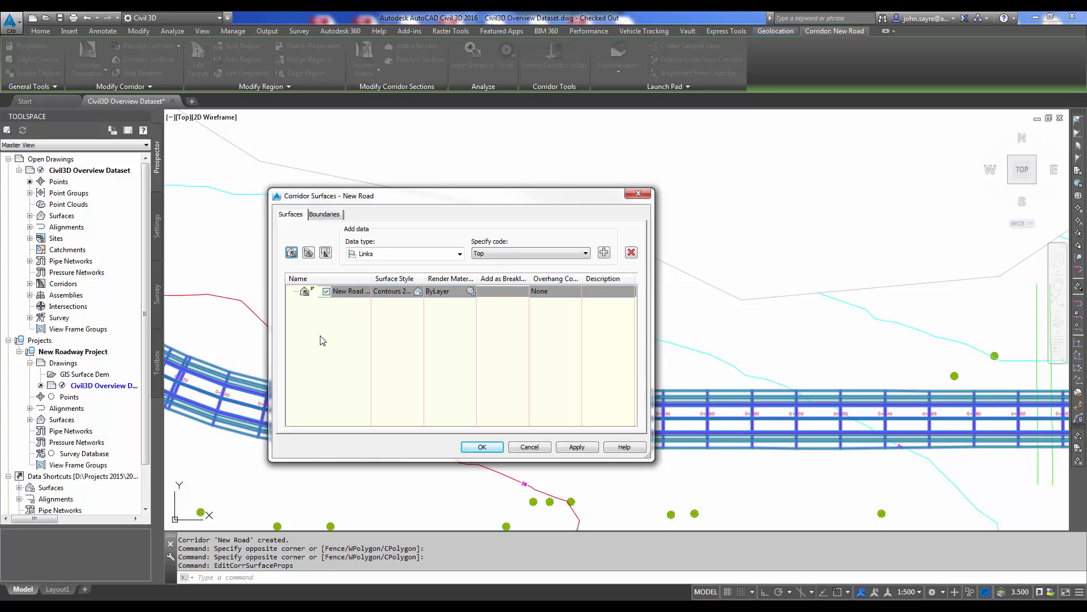
- Choose the Contours 1m and 5m (Design) style for the corridor surface and create a copy of it
left_click(418, 290)
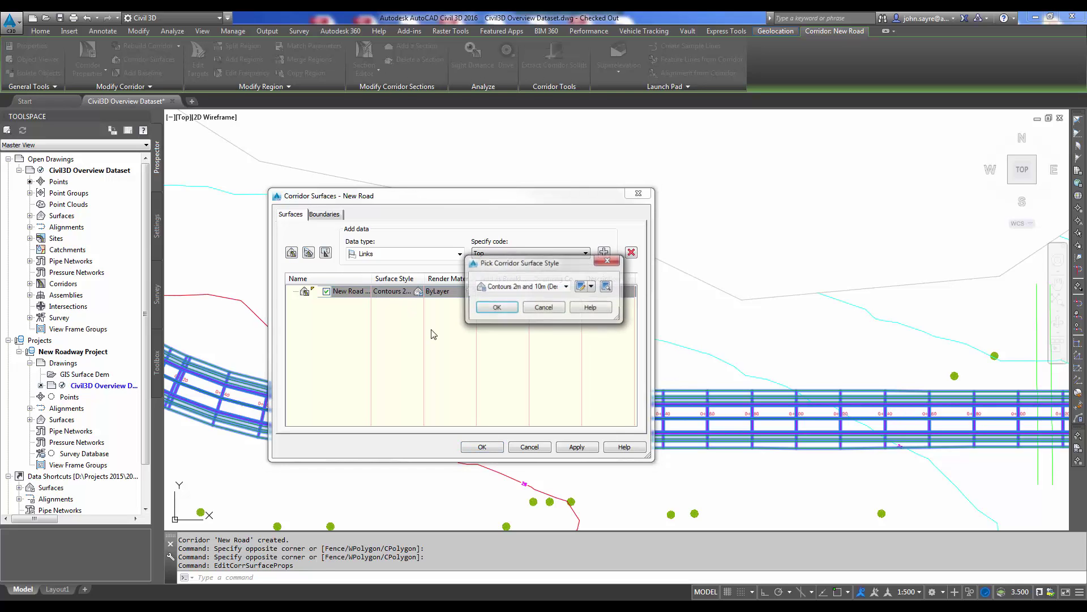
left_click(567, 287)
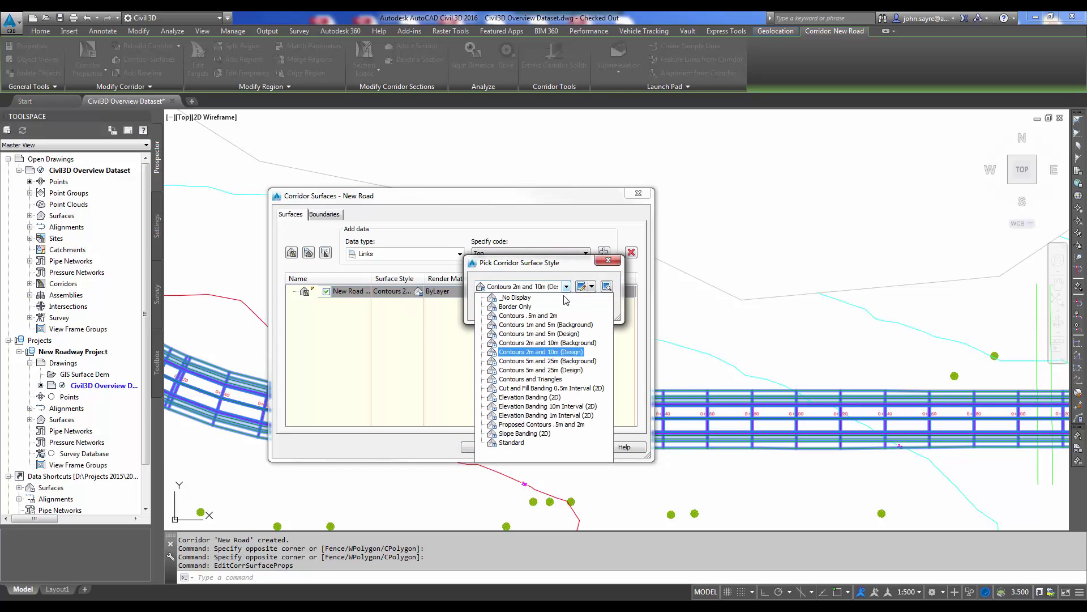
left_click(539, 335)
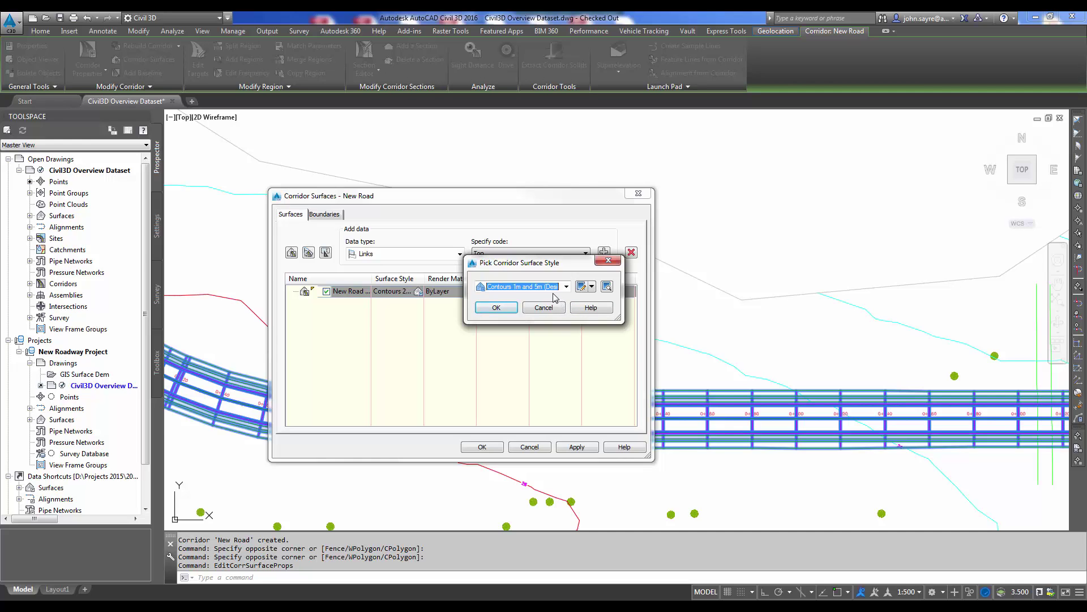
left_click(592, 286)
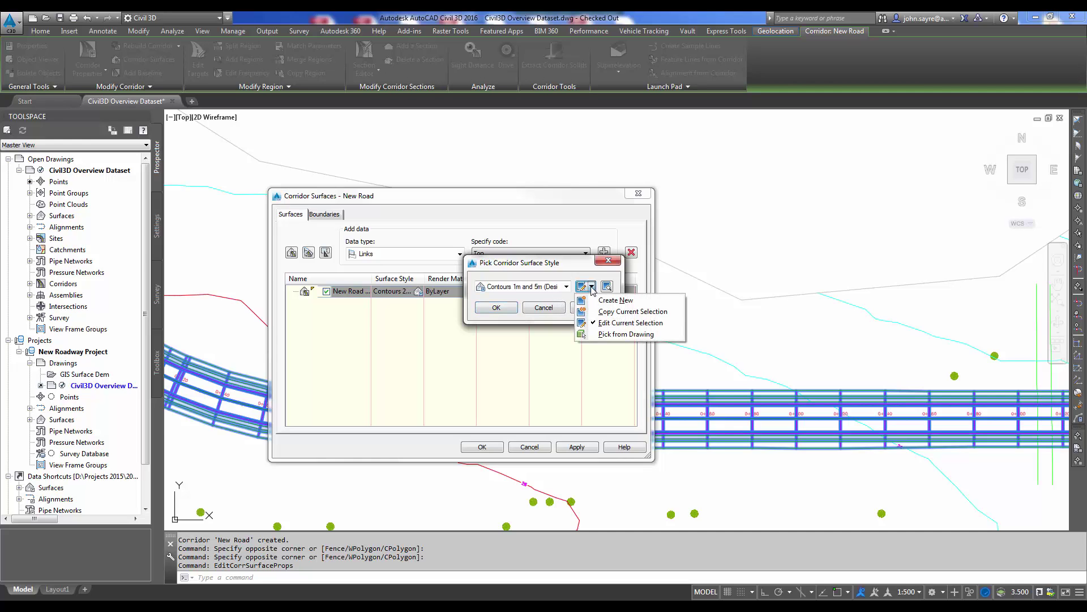
left_click(611, 311)
- Rename the copied surface style as Contours 05m and 2m (Design)
left_click(382, 197)
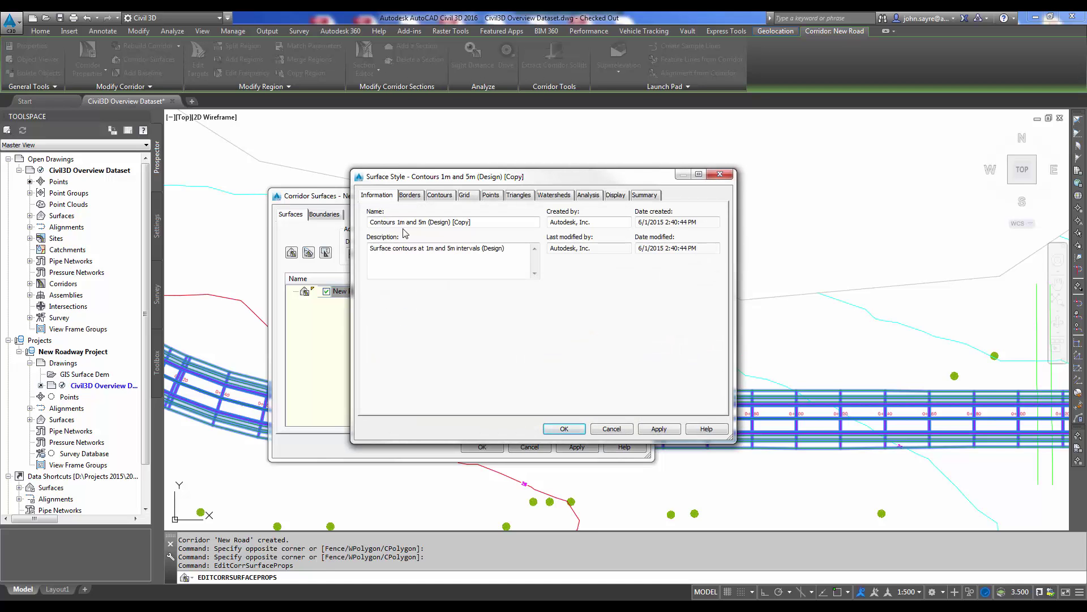
left_click(404, 222)
key("BackSpace")
type("05")
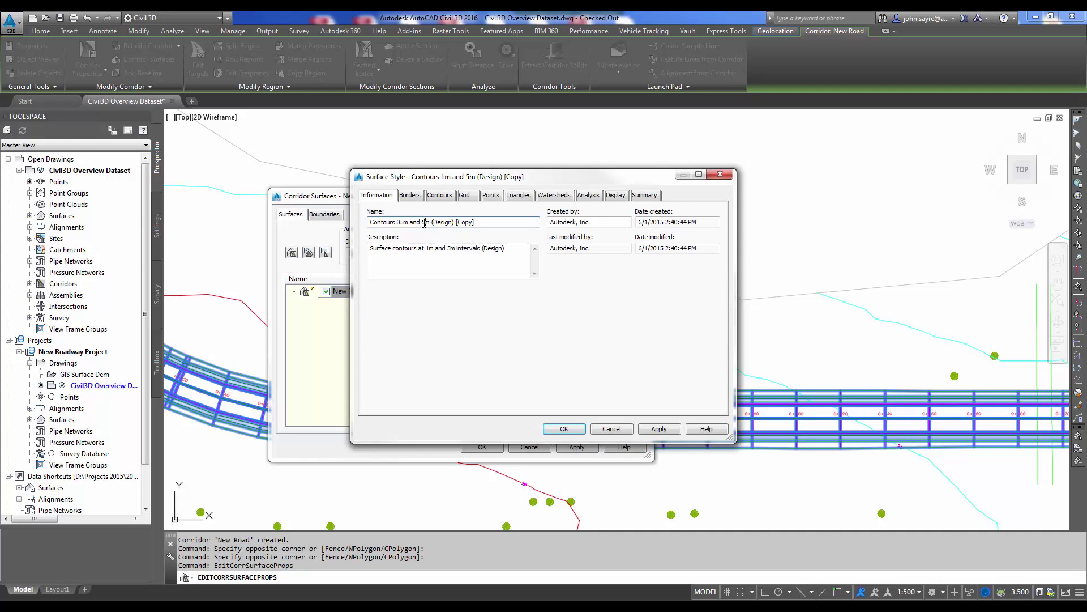
left_click_drag(424, 223, 420, 223)
type("2")
- Set the style's contour intervals to 0.5 m minor and 2 m major
left_click(440, 196)
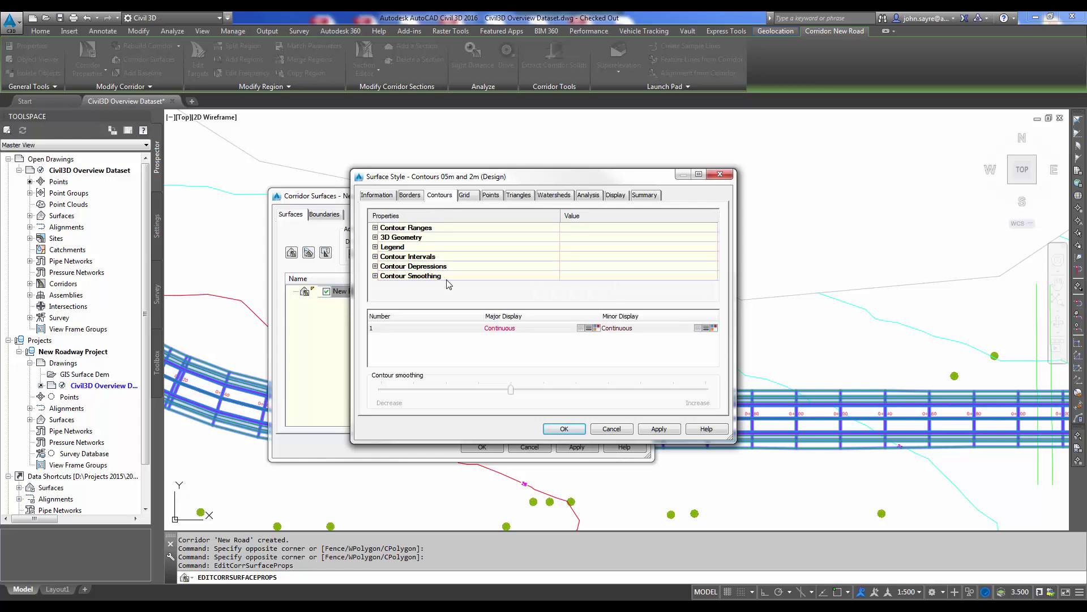
left_click(375, 257)
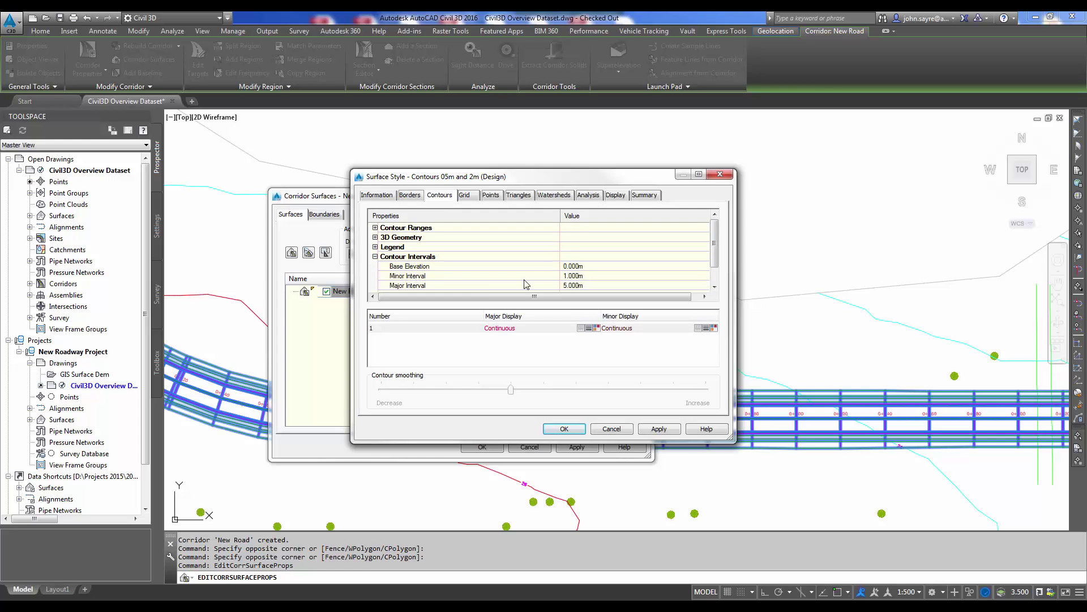
double_click(587, 276)
key("BackSpace")
type(".5")
key("Return")
double_click(587, 285)
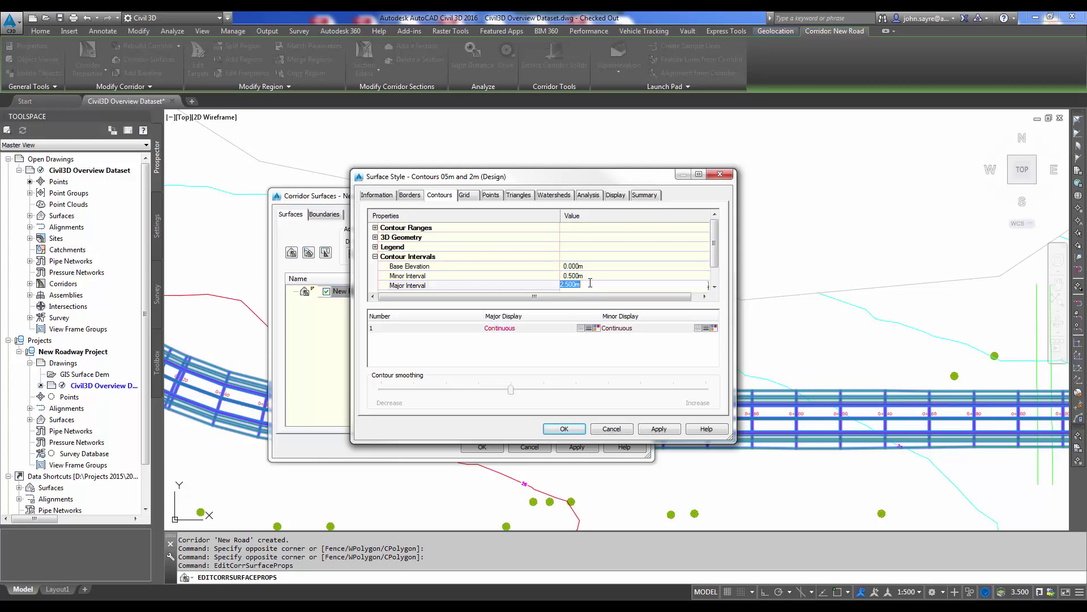
type("2")
key("Return")
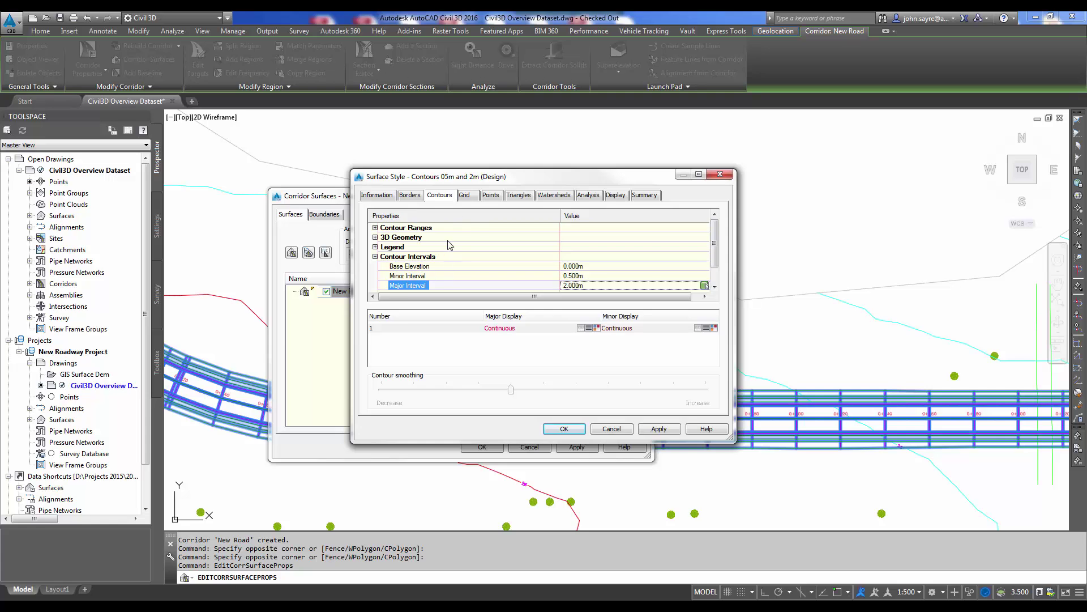
- Hide the border in plan display, color the major and minor contours blue, and assign the style to the corridor surface
left_click(615, 195)
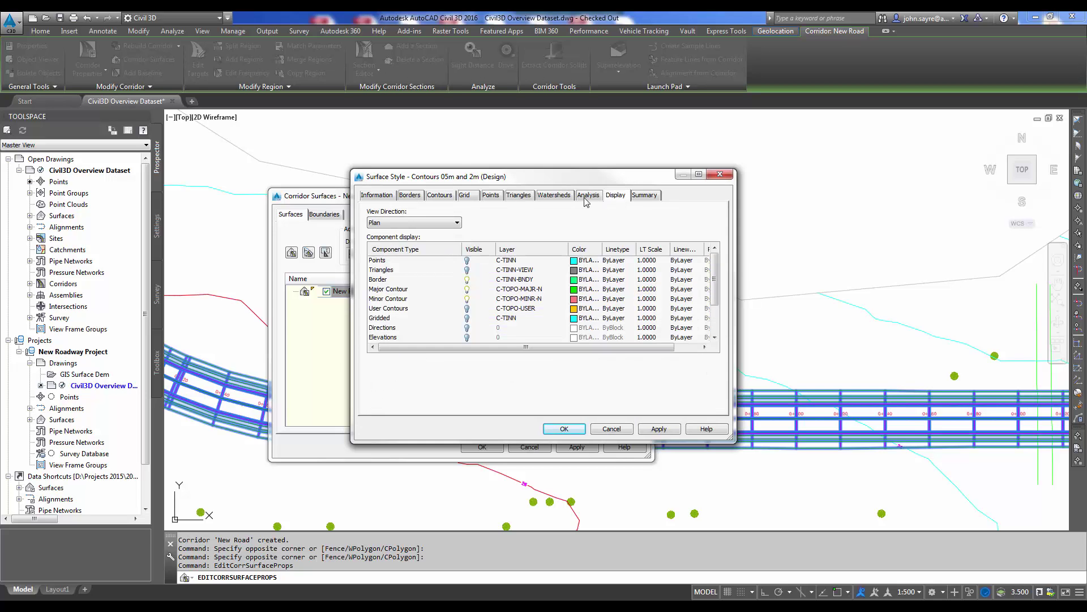
left_click(467, 280)
left_click(391, 288)
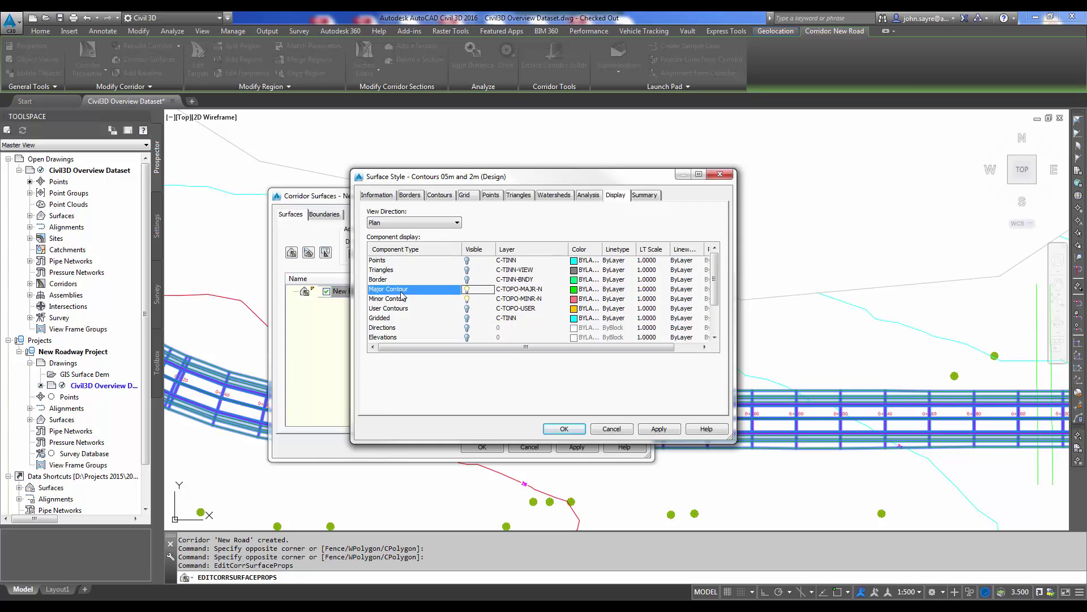
left_click(399, 299, "shift")
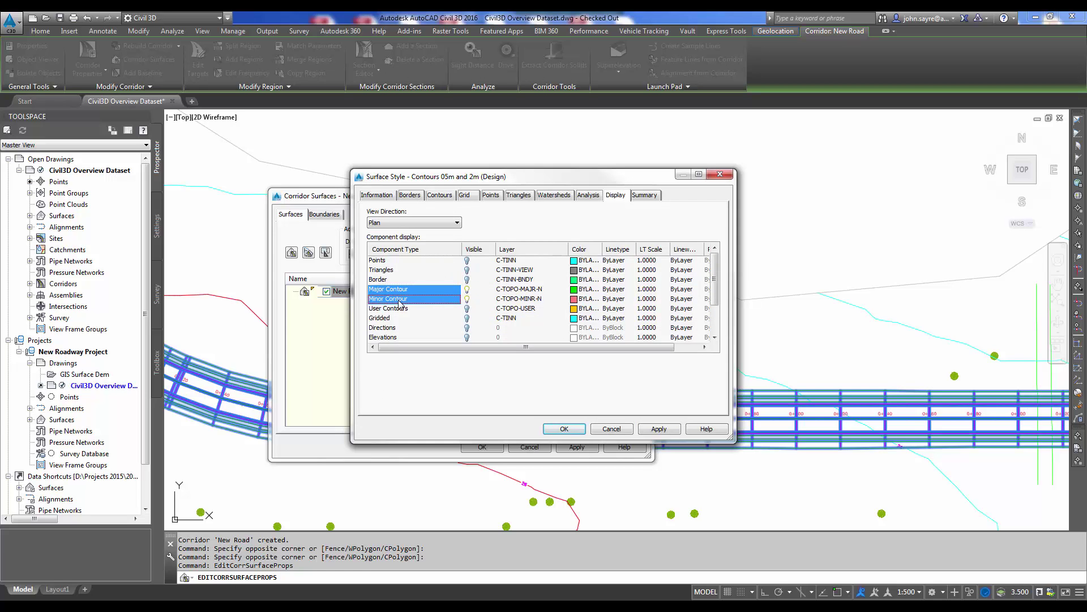
left_click(576, 297)
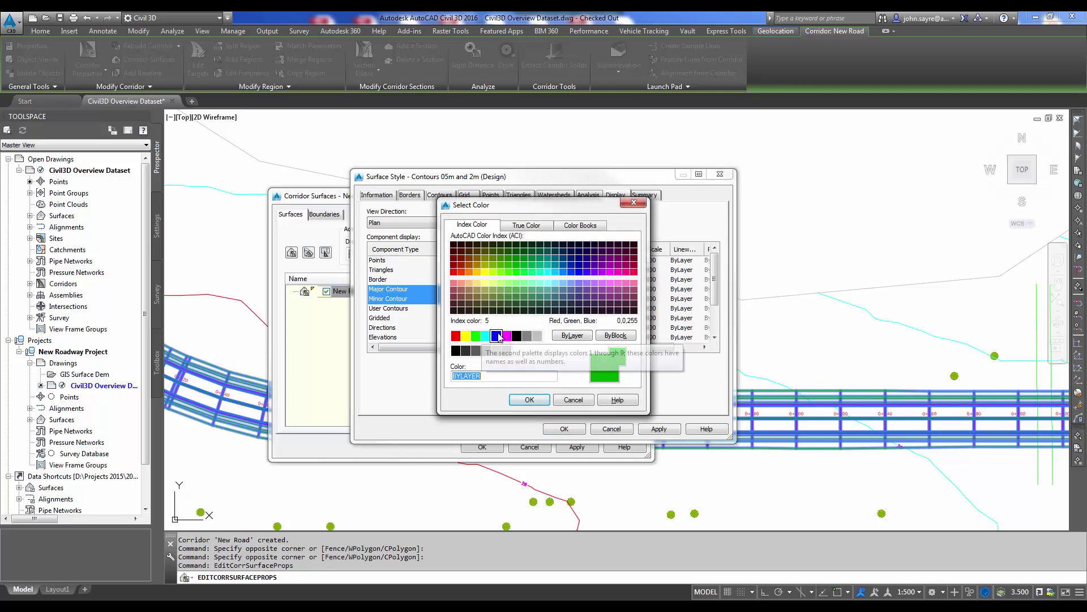
left_click(496, 336)
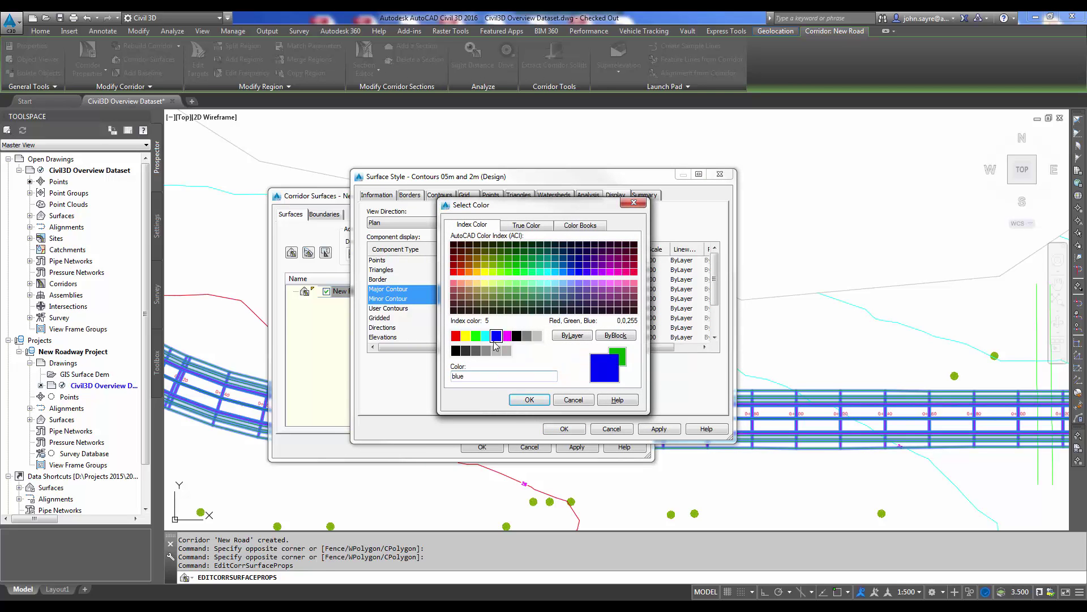
left_click(528, 400)
left_click(657, 429)
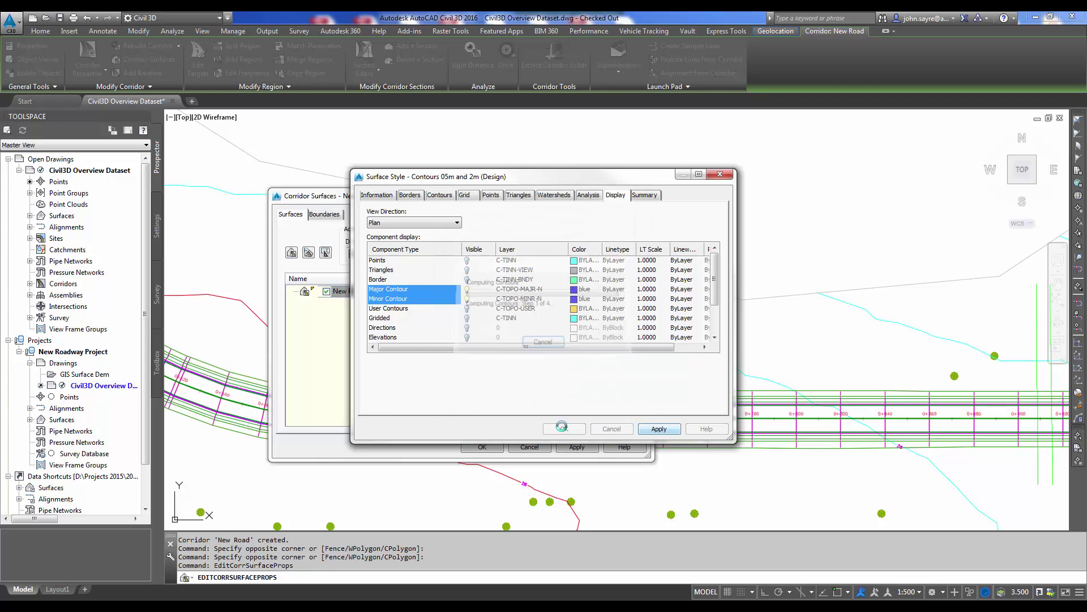
left_click(563, 429)
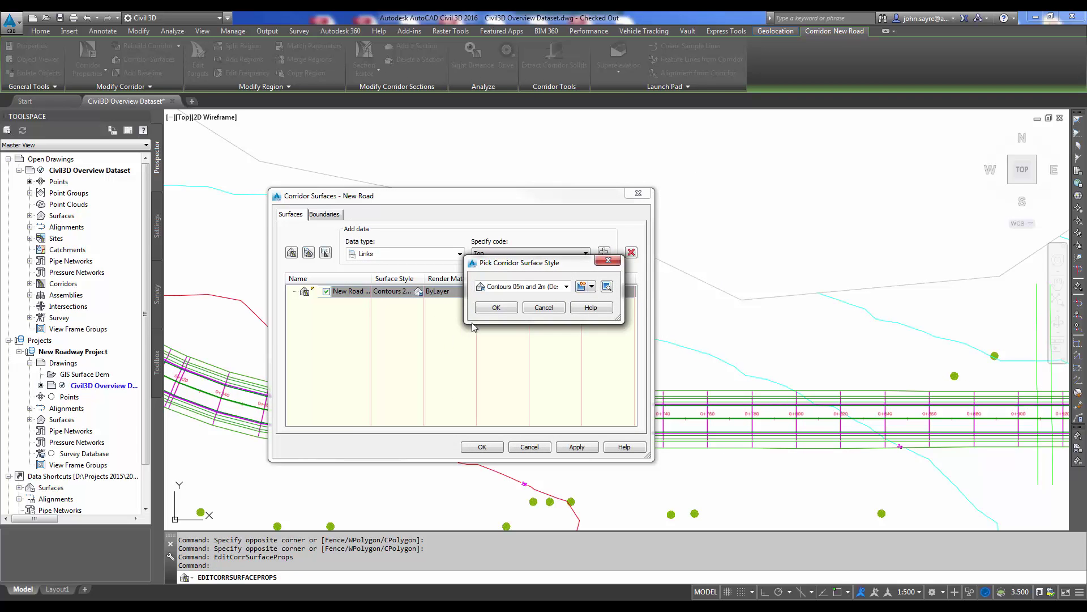
left_click(495, 308)
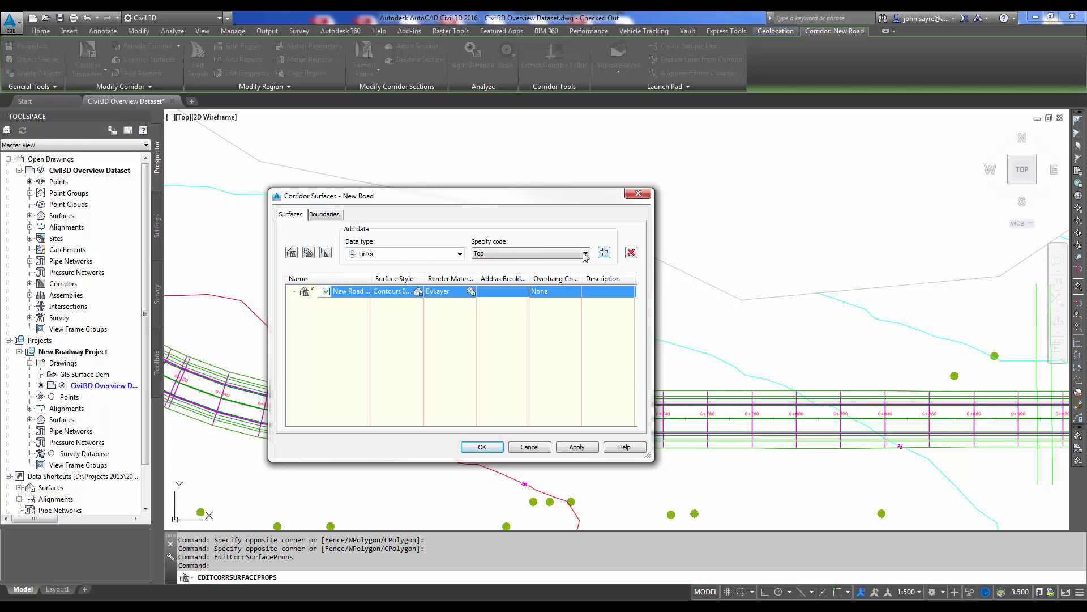
- Add Top link data to the corridor surface and set its overhang correction to Top Links
left_click(604, 252)
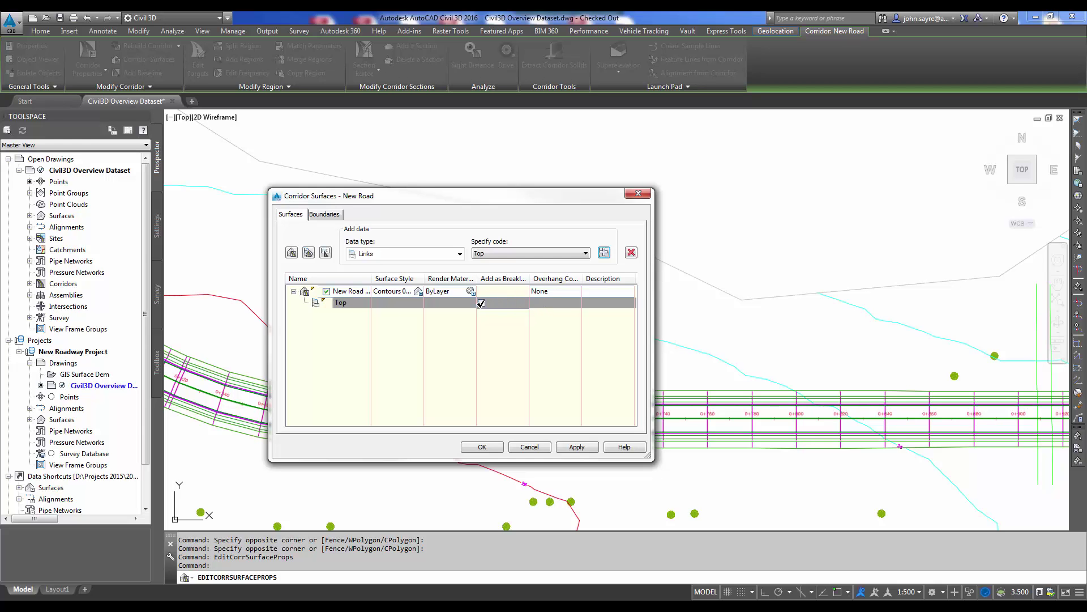
left_click(548, 293)
left_click(549, 293)
left_click(544, 304)
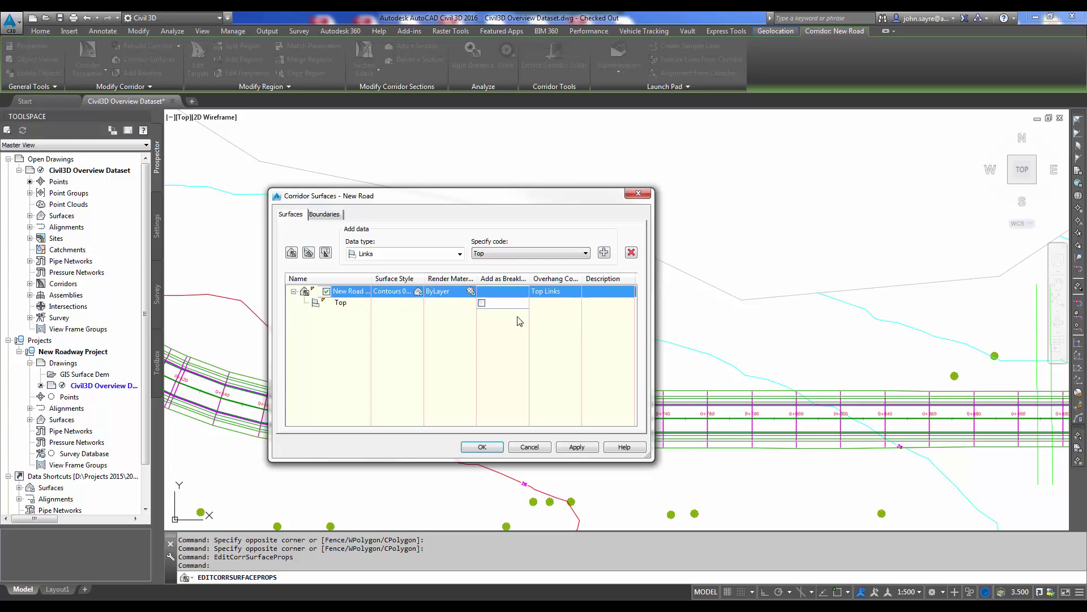
- Add the corridor extents as the surface's outside boundary and rebuild the corridor
left_click(325, 214)
left_click(348, 249)
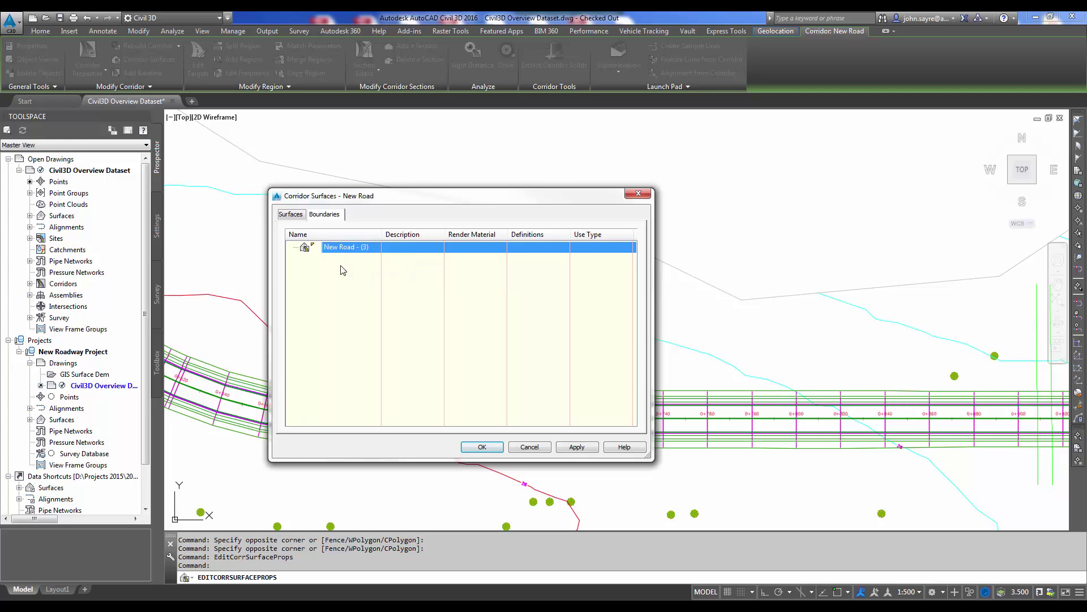
right_click(389, 247)
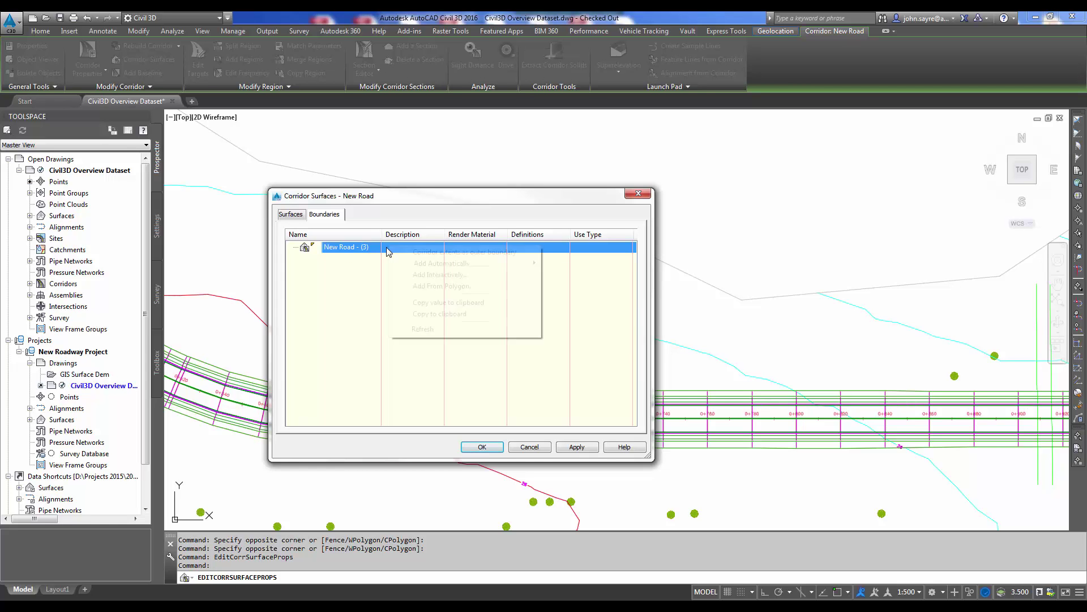
left_click(451, 252)
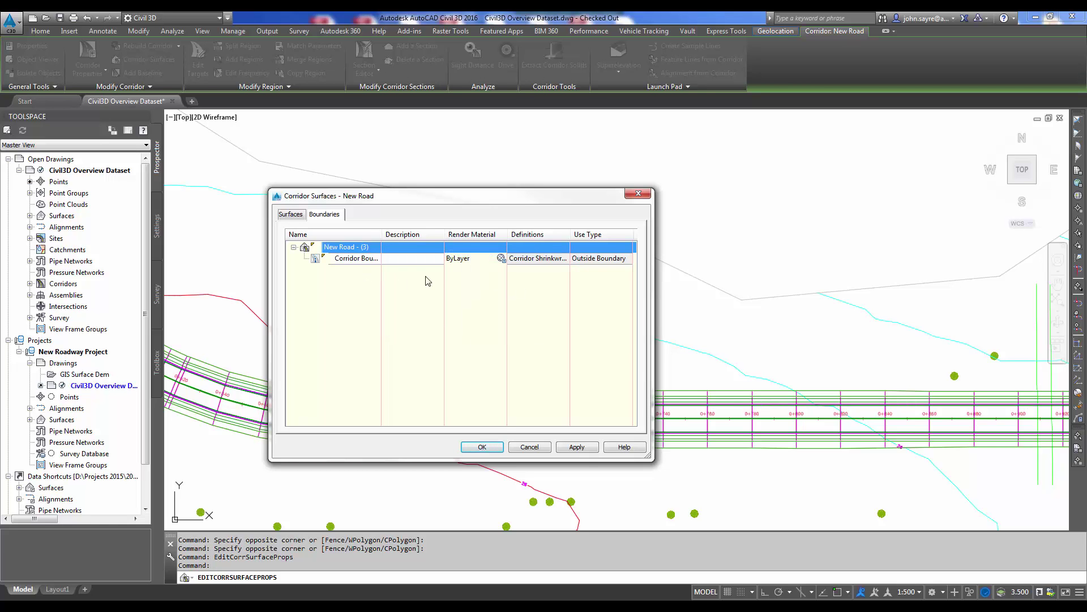
left_click(583, 448)
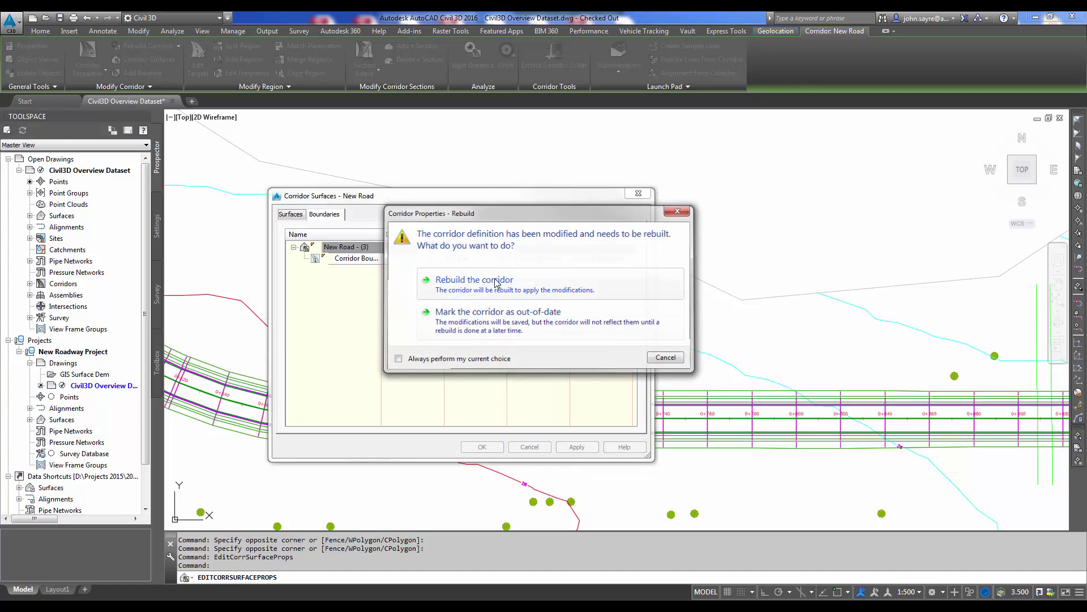
left_click(476, 283)
left_click(483, 447)
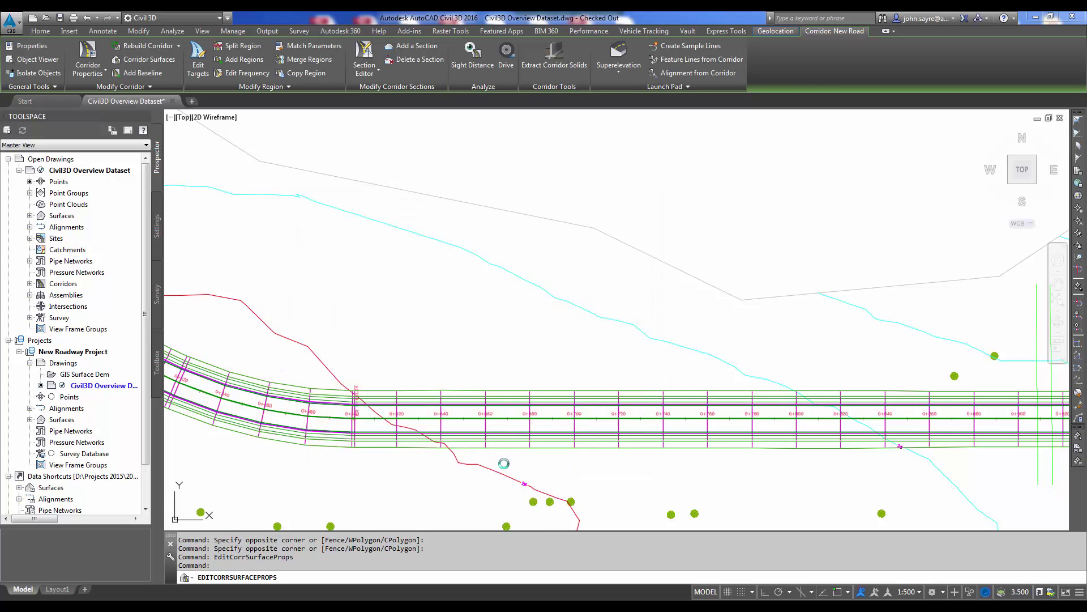
- Examine the new corridor surface in the drawing and from several 3D angles in the Object Viewer
scroll(638, 476, "down", 5)
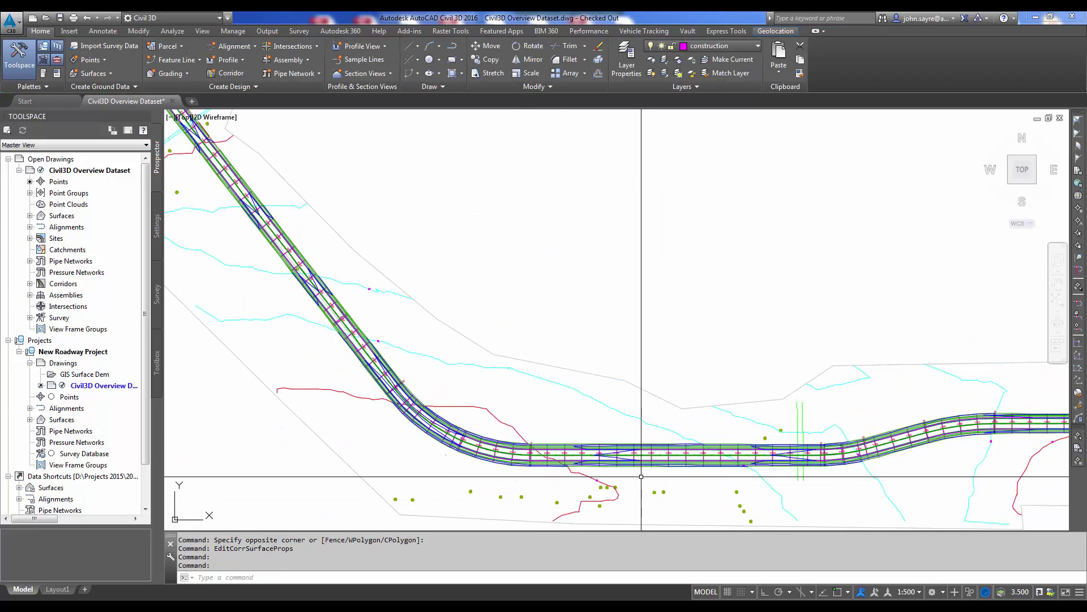
scroll(641, 478, "up", 5)
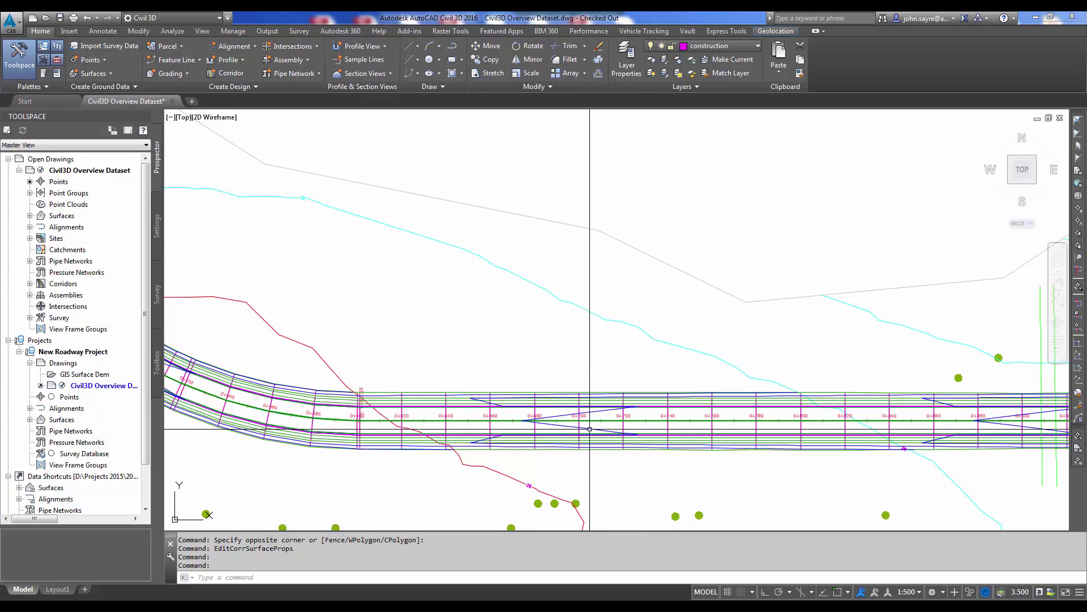
left_click(592, 448)
right_click(589, 251)
left_click(630, 421)
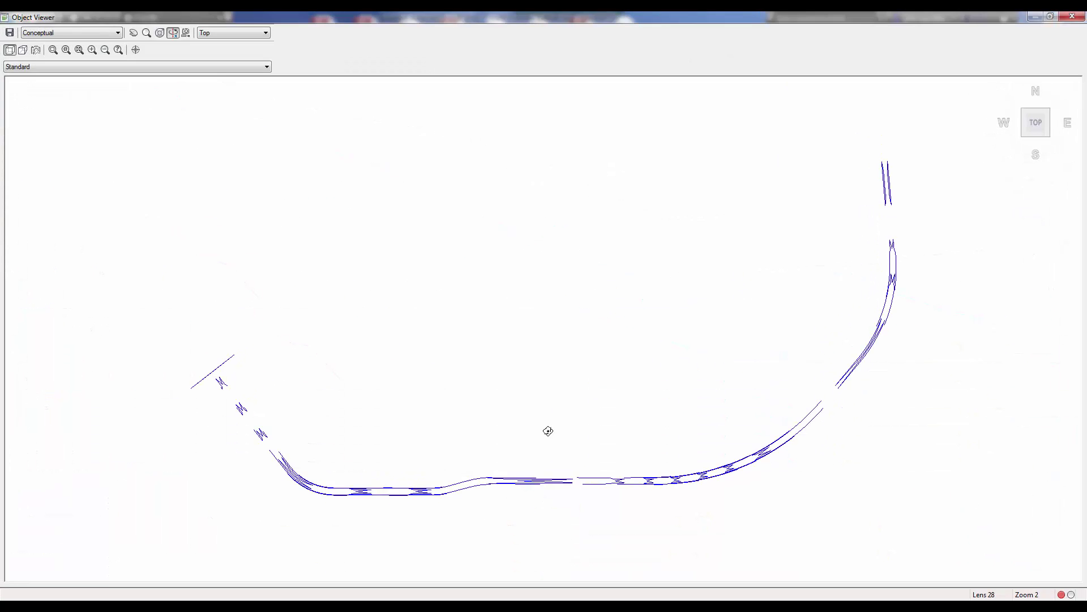
left_click_drag(547, 430, 614, 336)
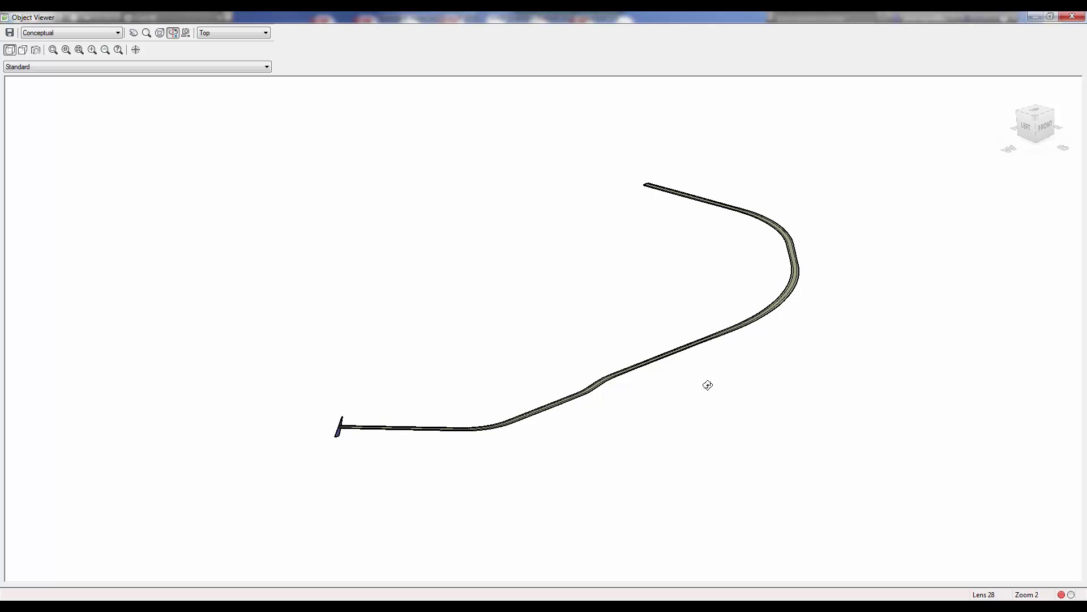
left_click_drag(708, 385, 348, 303)
left_click(1072, 16)
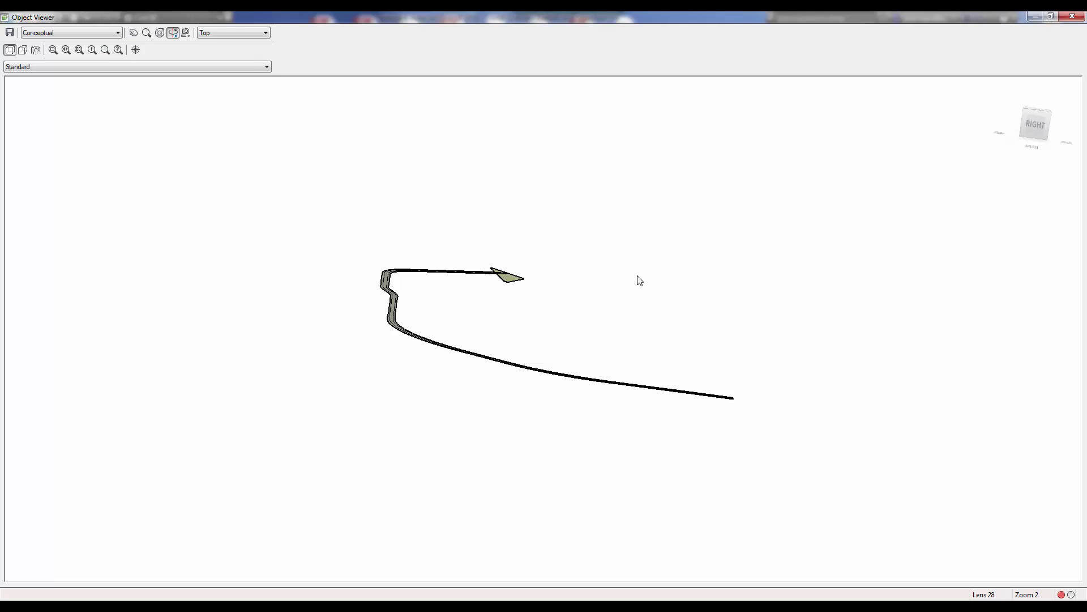